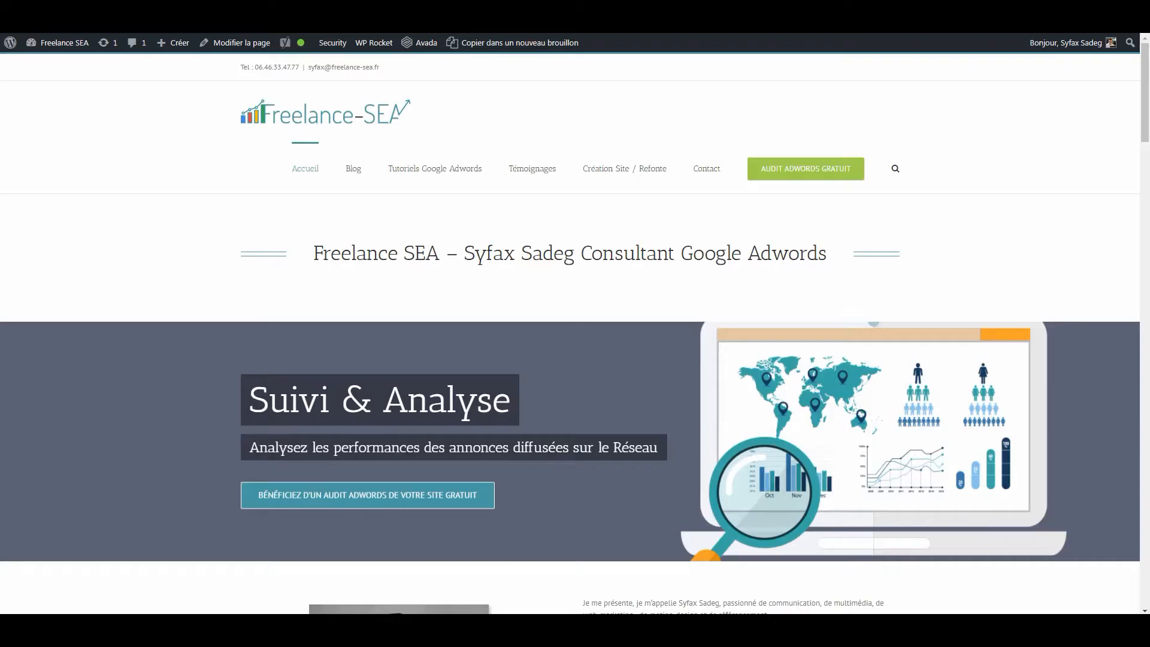
View the source code of the Freelance-SEA home page and search it for "analyt".
{"action": "left_click", "coordinate": [141, 224]}
{"action": "key", "text": "ctrl+u"}
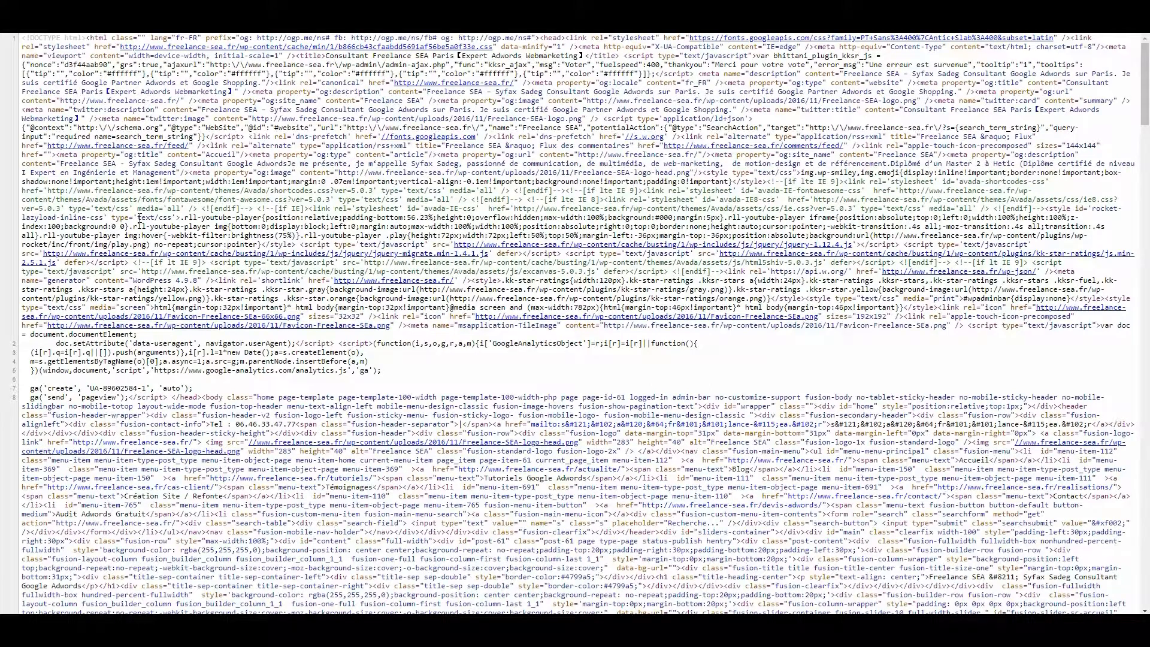
{"action": "key", "text": "ctrl+f"}
{"action": "type", "text": "a"}
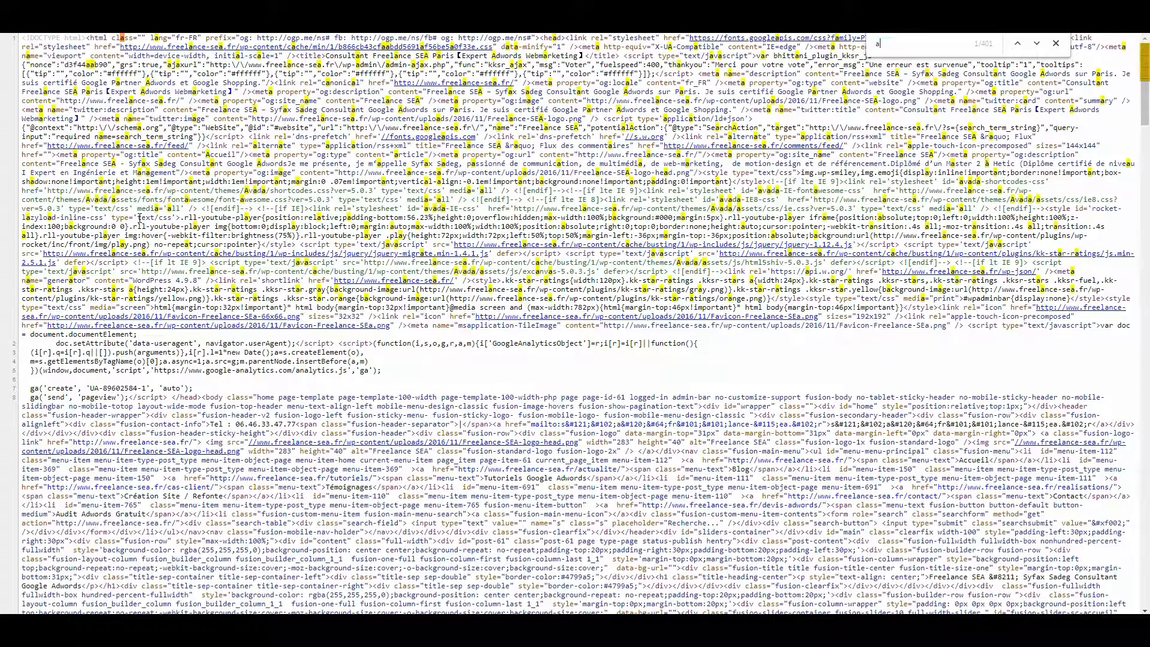
{"action": "type", "text": "nal"}
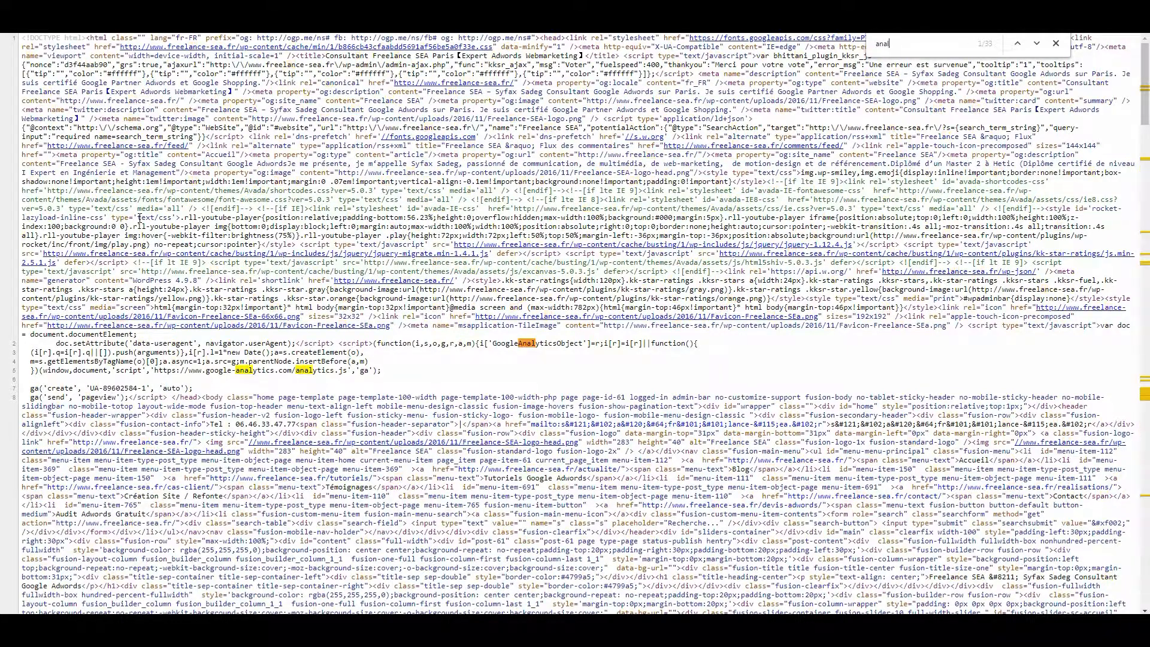
{"action": "type", "text": "yt"}
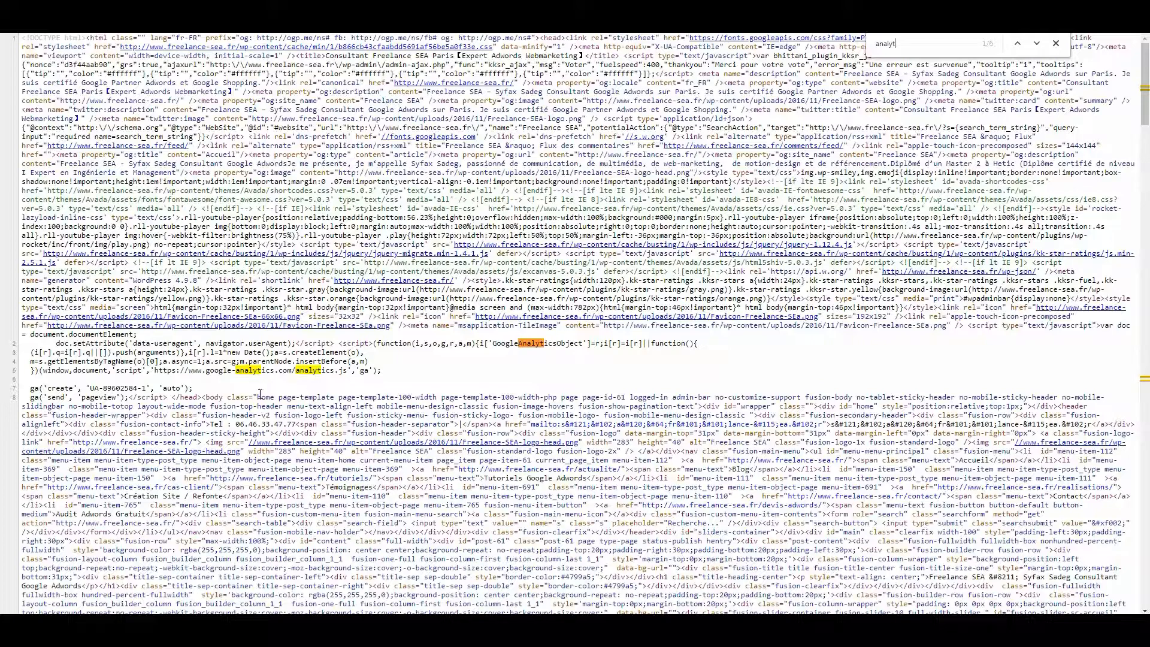
Highlight the existing Google Analytics script in the page source to examine it.
{"action": "left_click_drag", "start_coordinate": [379, 373], "coordinate": [24, 336]}
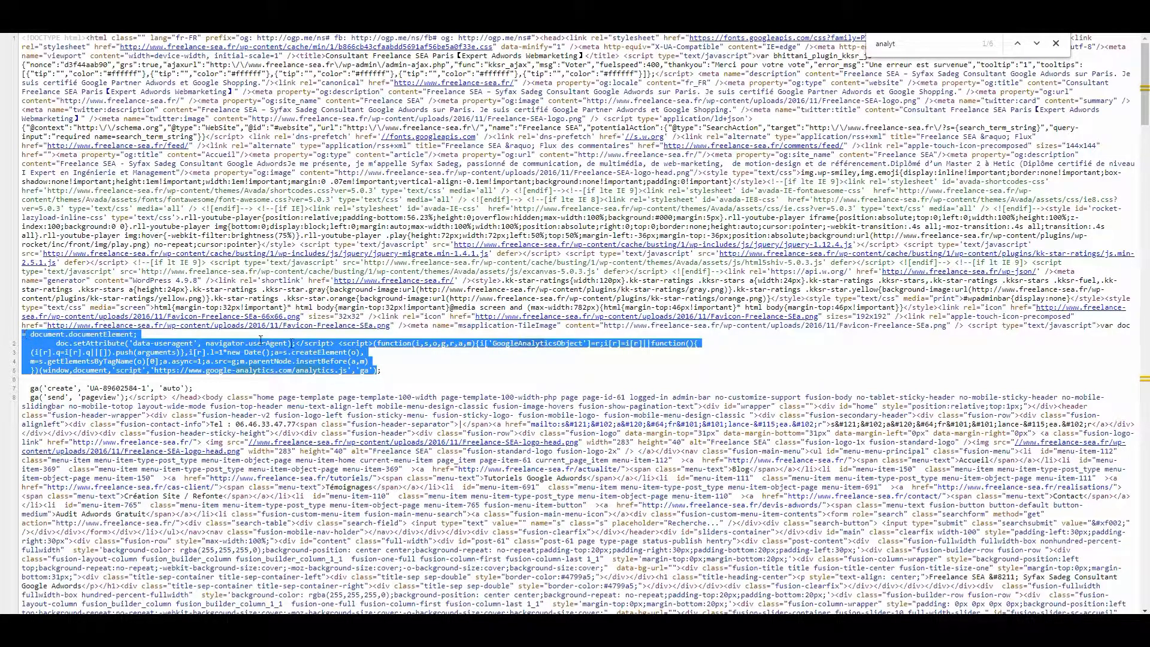
{"action": "left_click", "coordinate": [568, 361]}
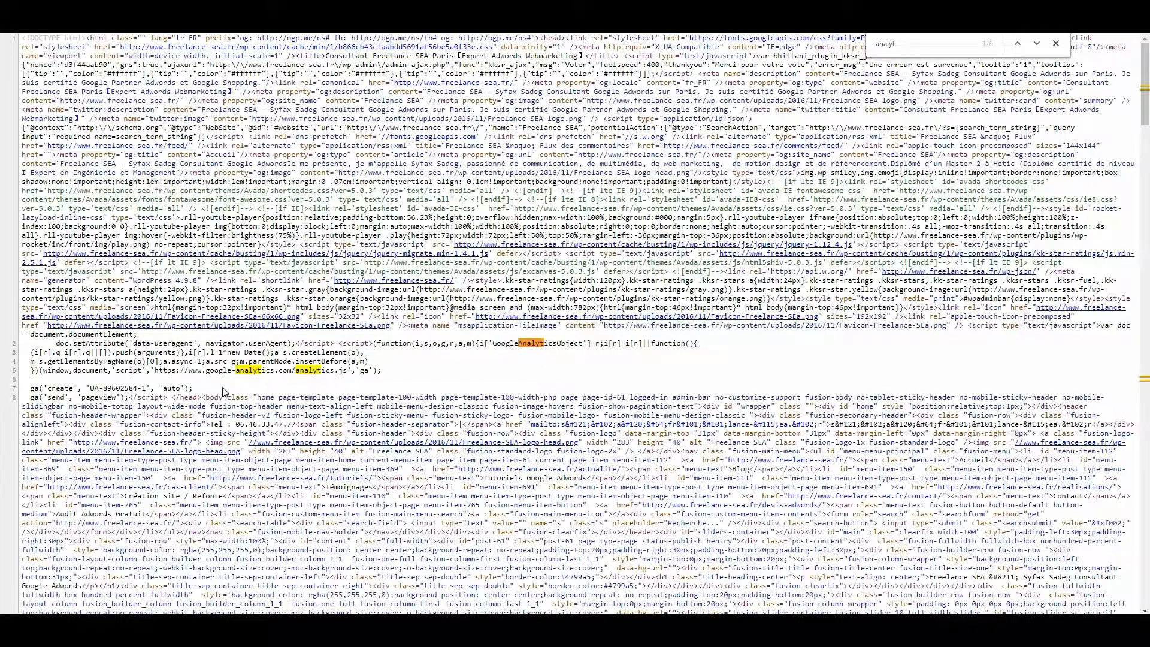
{"action": "left_click_drag", "start_coordinate": [385, 376], "coordinate": [25, 338]}
{"action": "left_click", "coordinate": [22, 342]}
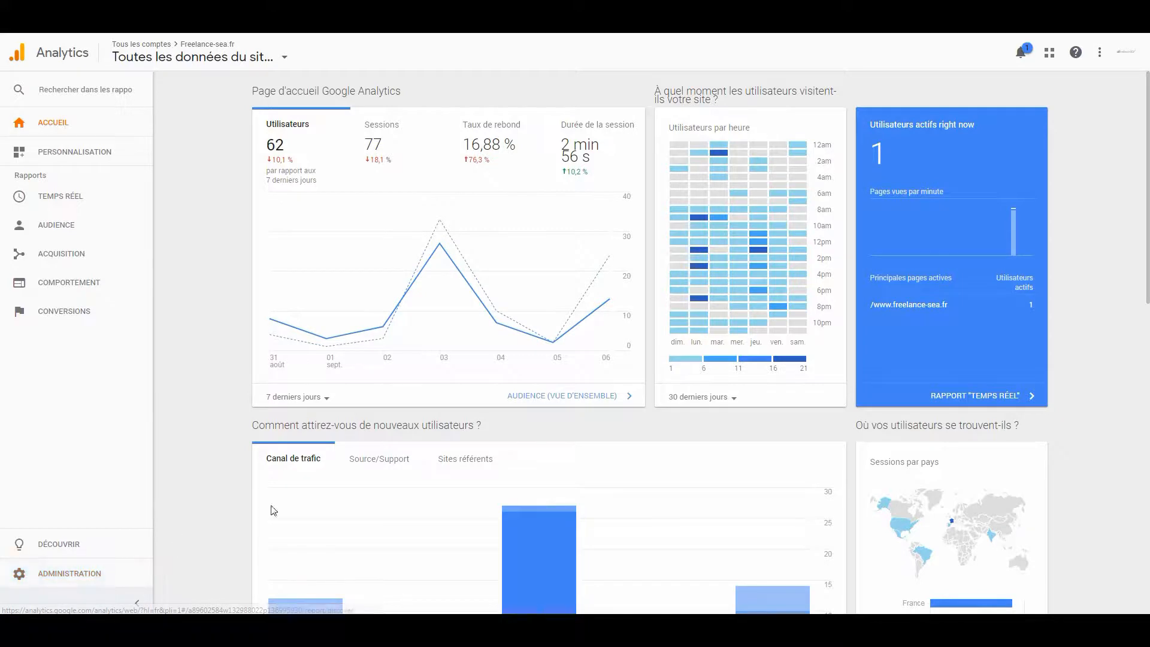
Open the Freelance-sea.fr property's tracking code in the Analytics administration and copy the whole Global Site Tag (gtag.js) snippet.
{"action": "left_click", "coordinate": [83, 579]}
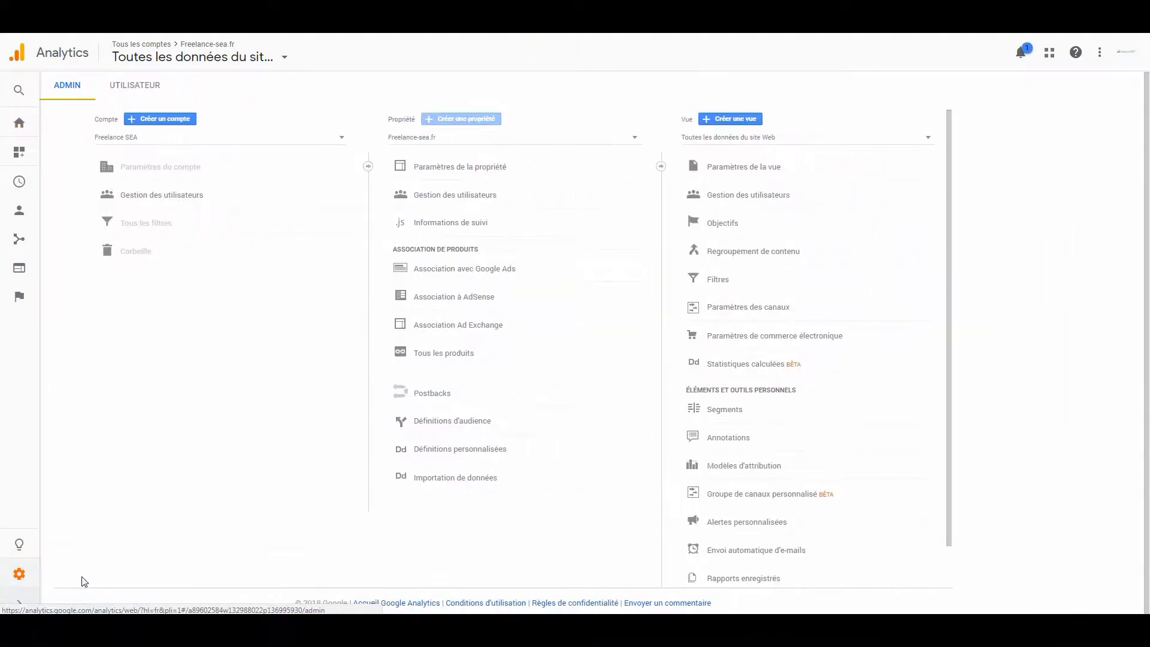
{"action": "left_click", "coordinate": [463, 225]}
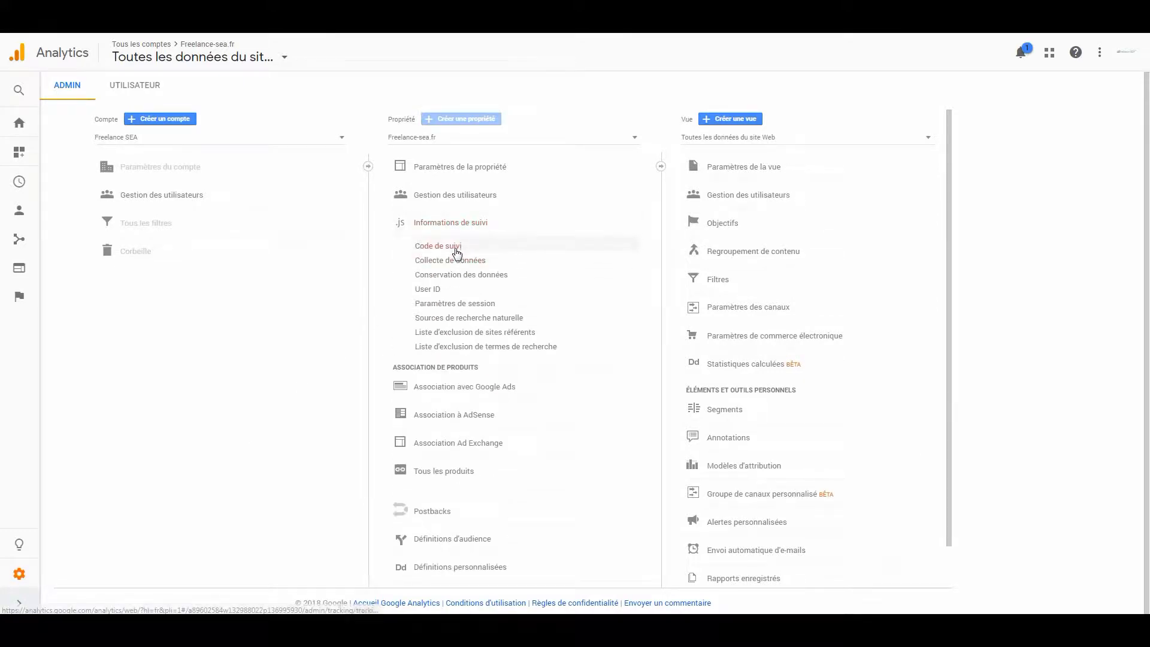
{"action": "left_click", "coordinate": [456, 247]}
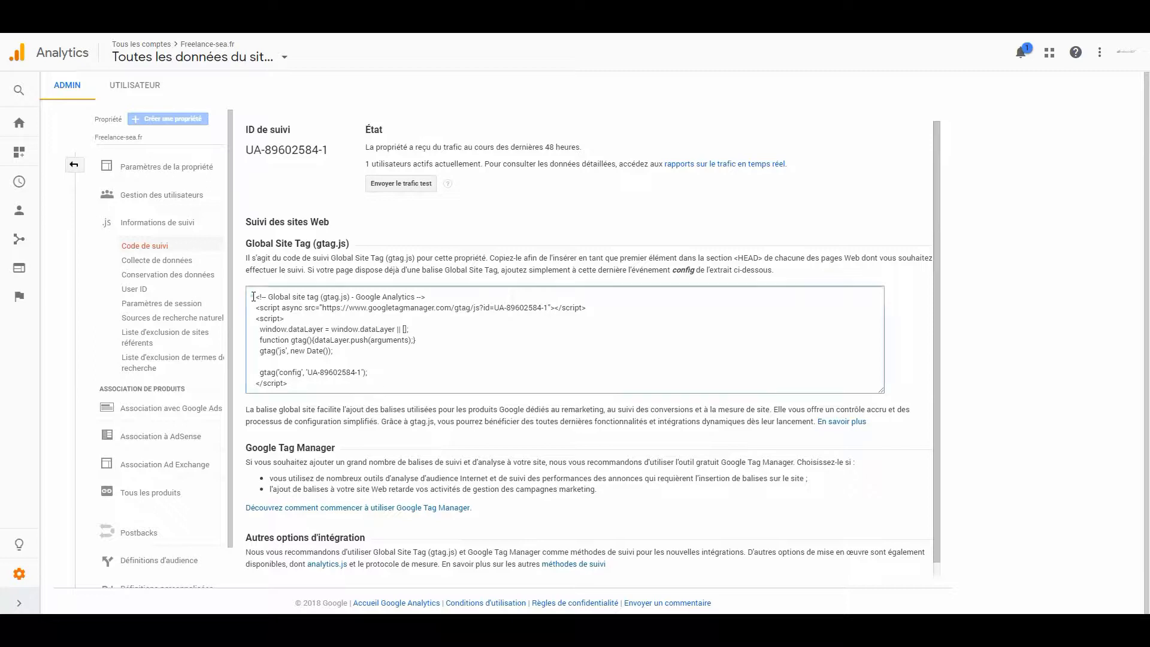
{"action": "left_click_drag", "start_coordinate": [255, 296], "coordinate": [313, 385]}
{"action": "key", "text": "ctrl+c"}
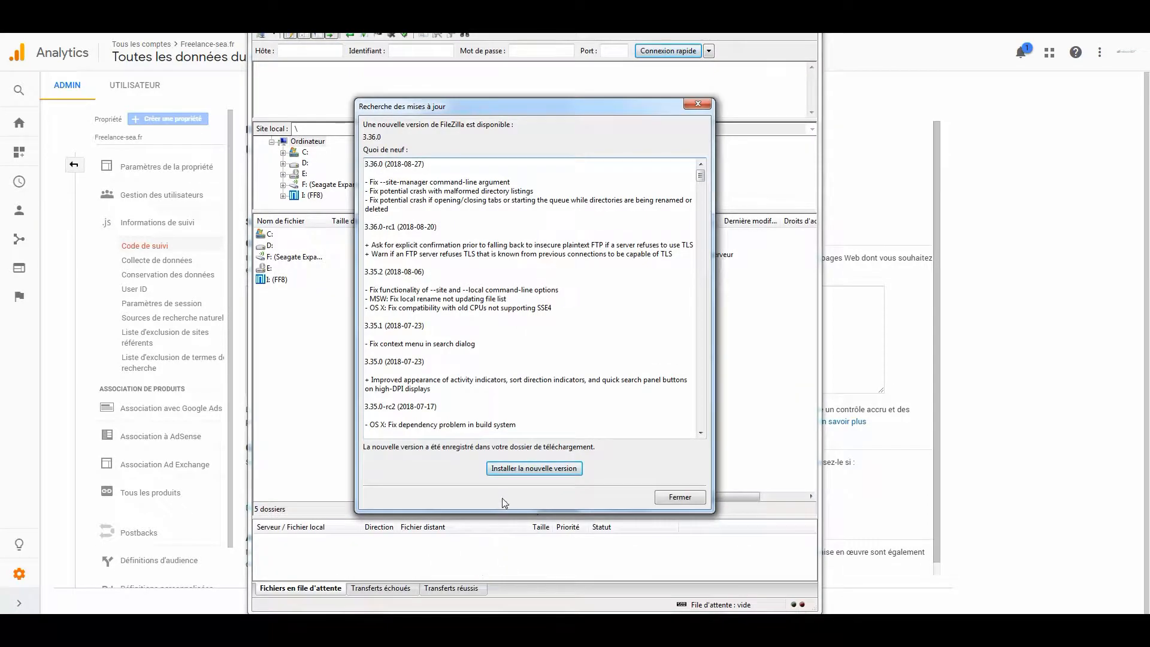
Switch to FileZilla, dismiss the update notice and connect to the website's saved FTP site.
{"action": "left_click", "coordinate": [677, 497]}
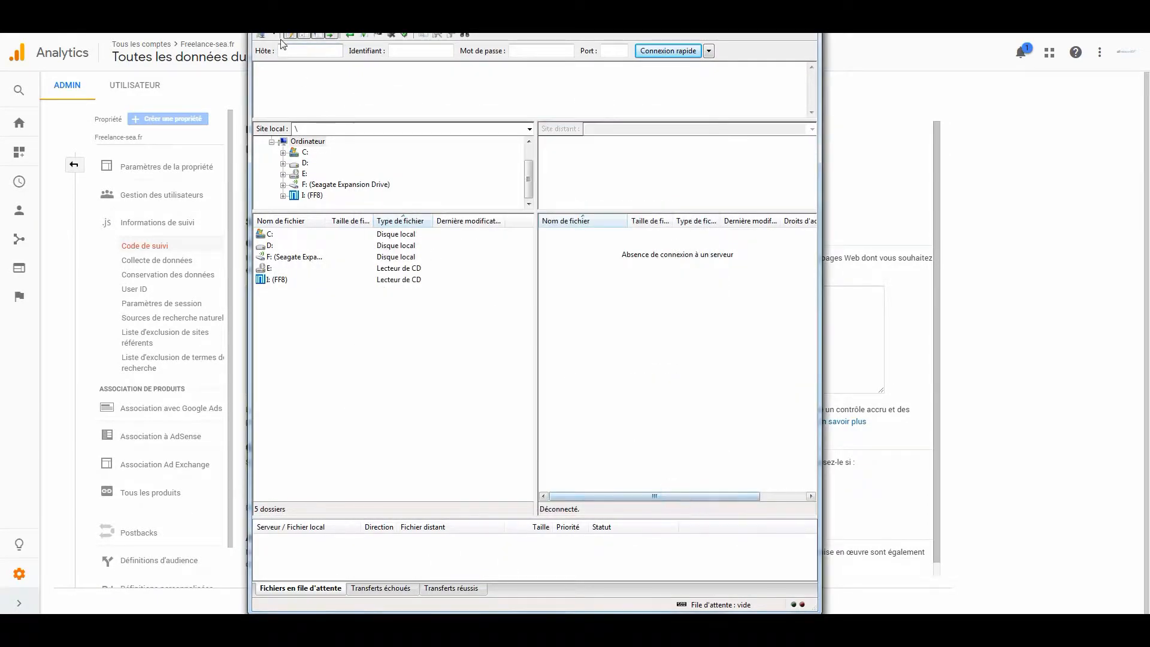
{"action": "left_click", "coordinate": [282, 34]}
{"action": "left_click", "coordinate": [296, 36]}
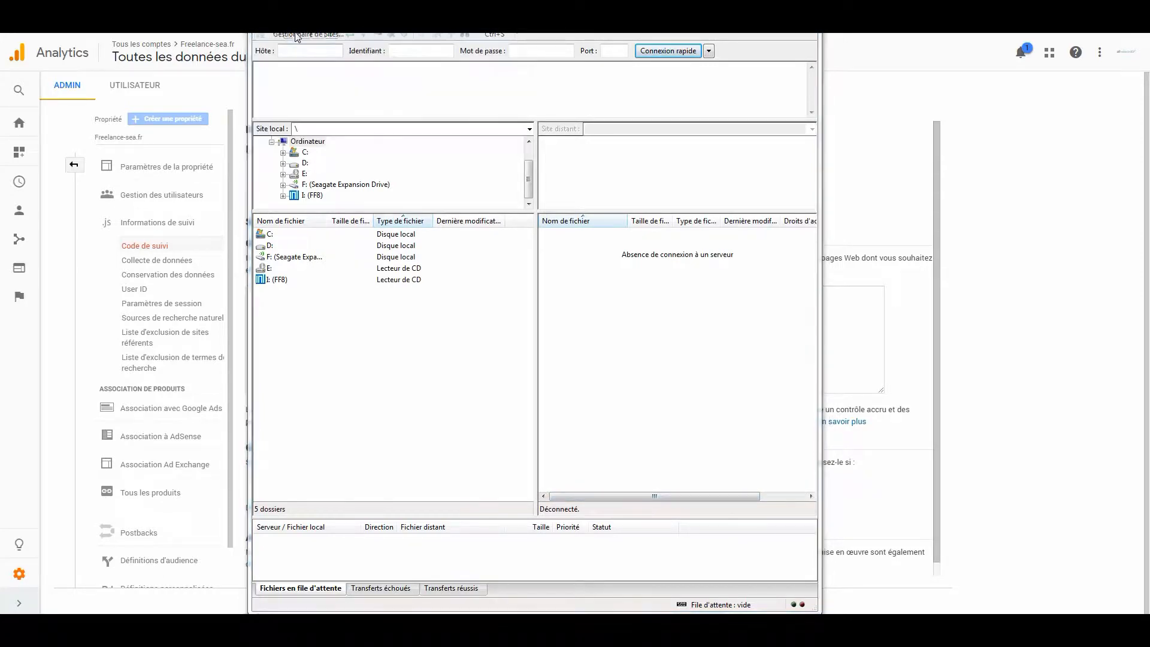
{"action": "double_click", "coordinate": [389, 250]}
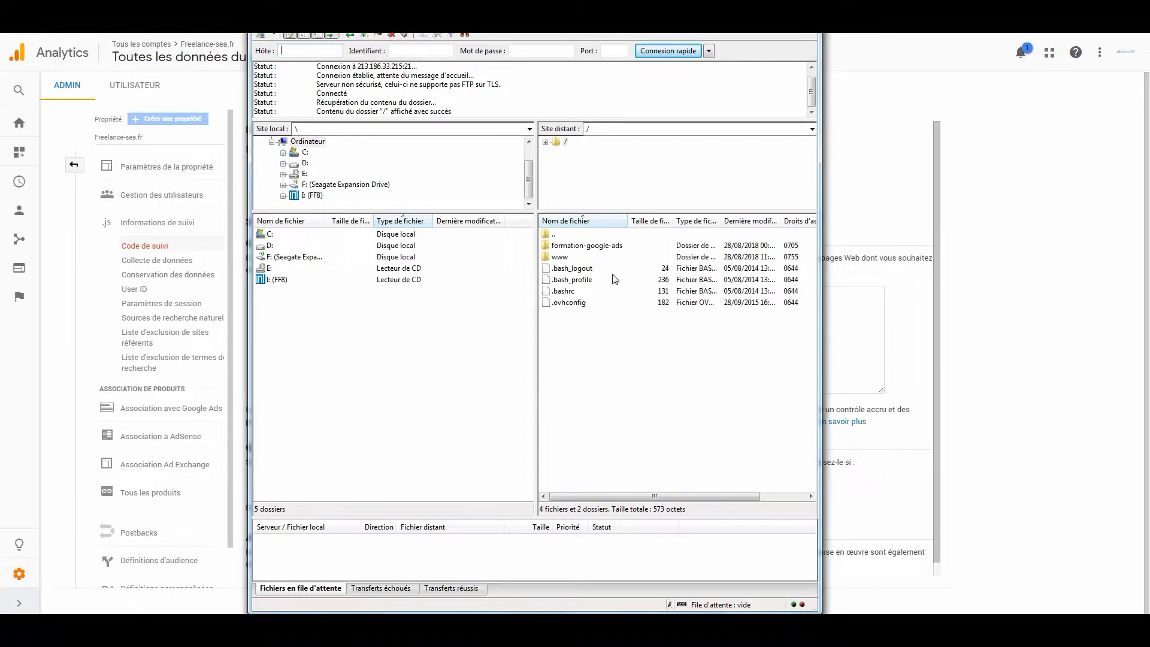
Browse the remote server to the theme folder /www/wp-content/themes/Avada2.
{"action": "double_click", "coordinate": [571, 257]}
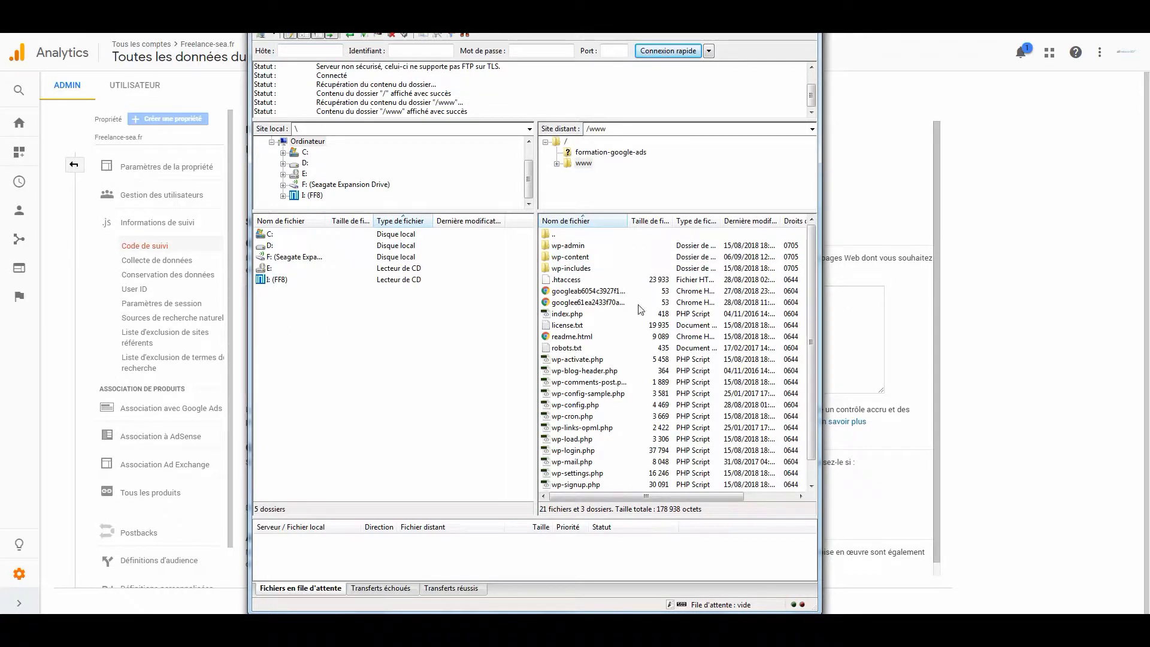
{"action": "double_click", "coordinate": [586, 257]}
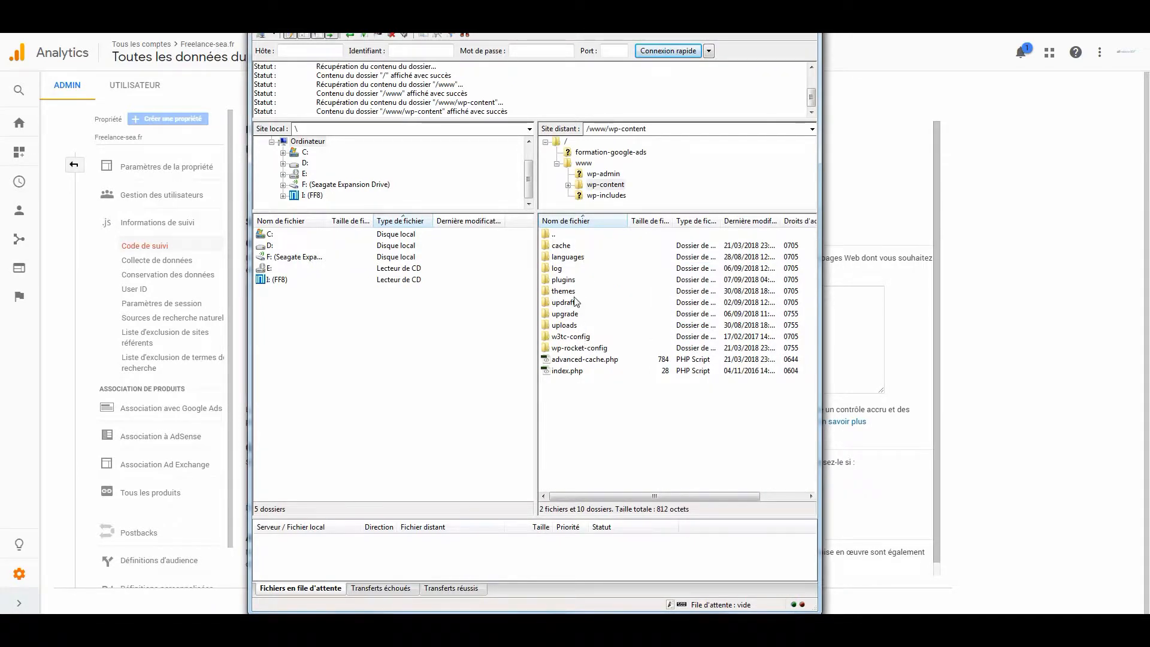
{"action": "double_click", "coordinate": [570, 294]}
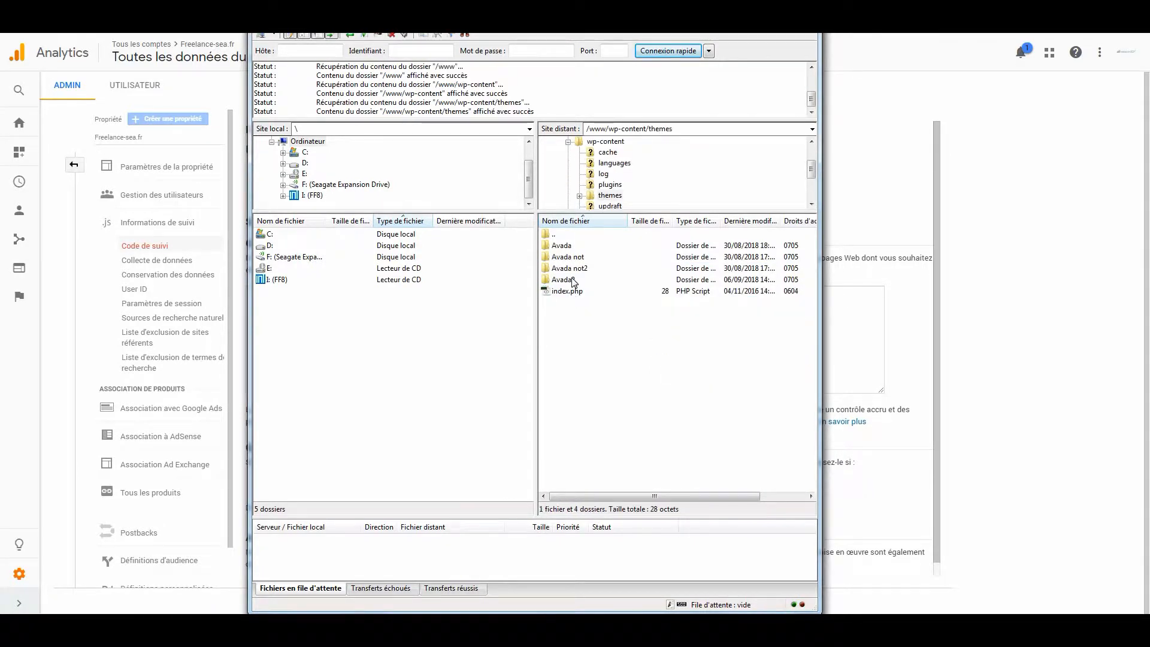
{"action": "double_click", "coordinate": [571, 280]}
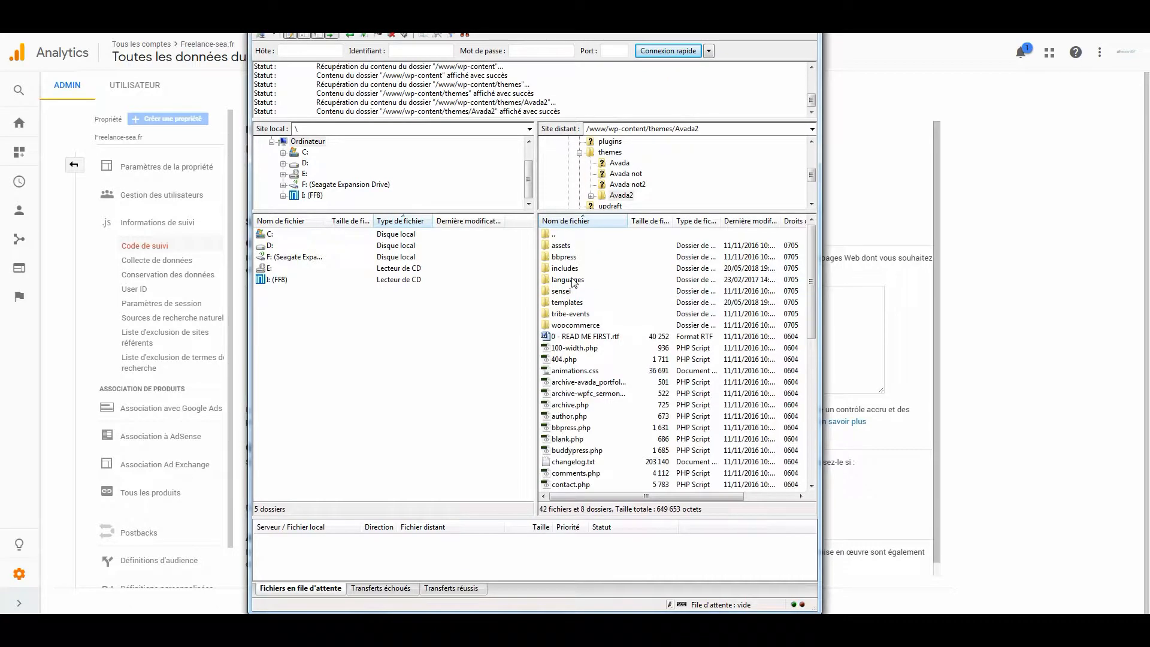
Open the Avada2 theme's header.php for editing.
{"action": "scroll", "coordinate": [584, 359], "scroll_direction": "down", "scroll_amount": 3}
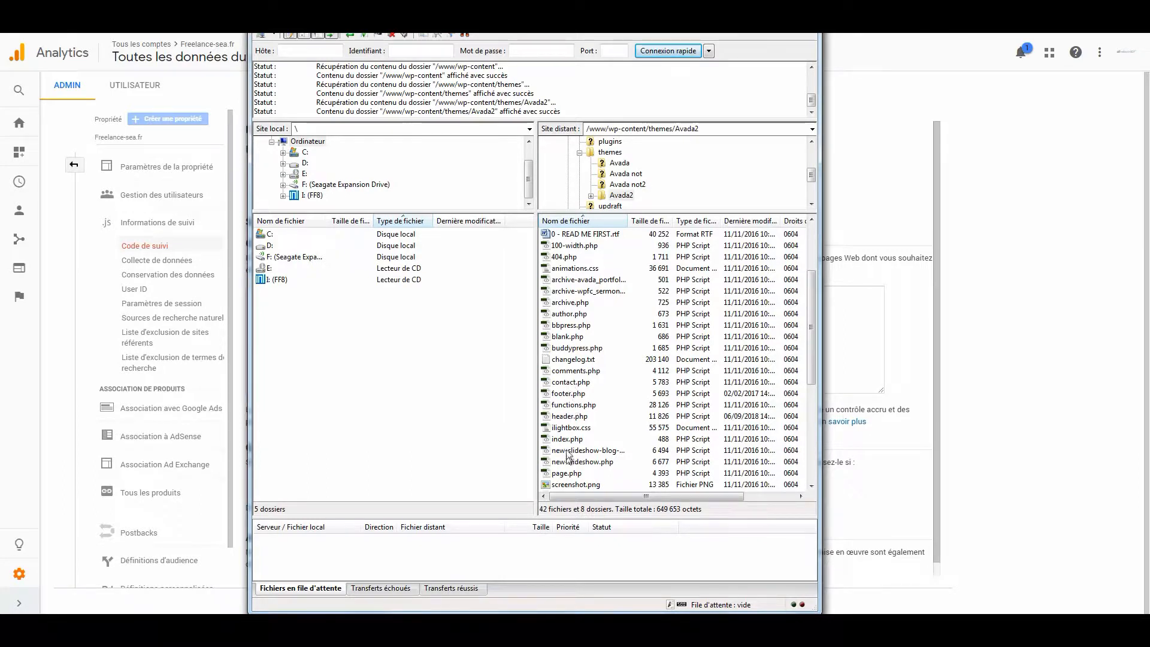
{"action": "left_click", "coordinate": [572, 416]}
{"action": "right_click", "coordinate": [573, 416]}
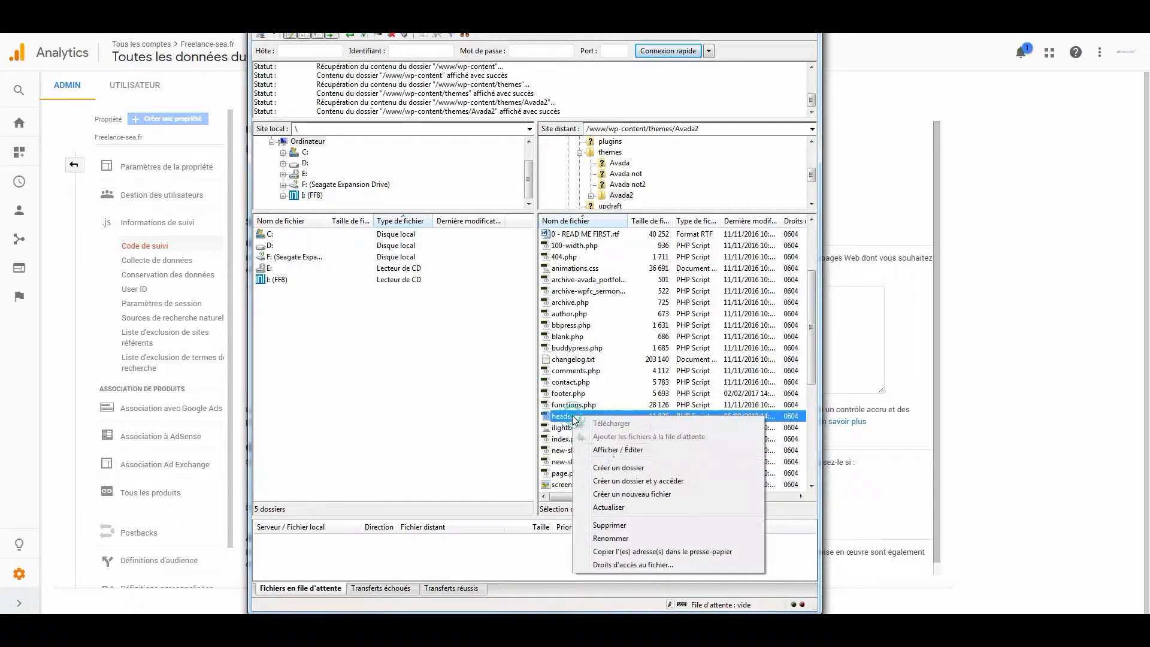
{"action": "left_click", "coordinate": [611, 451]}
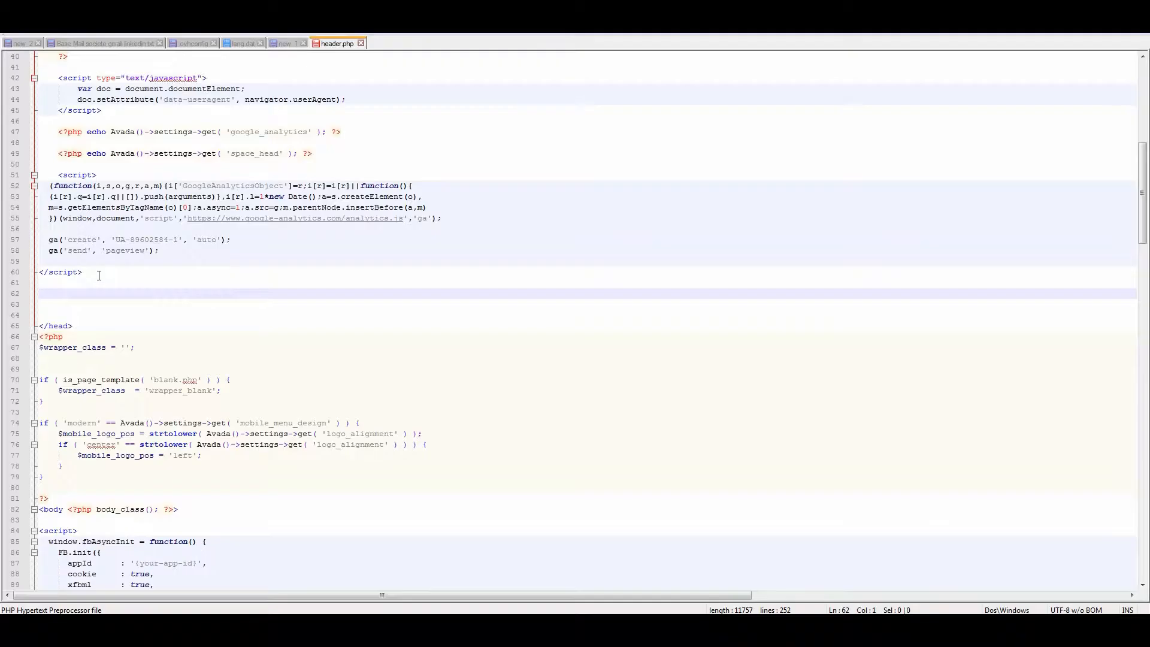
Replace the old Google Analytics script above the closing head tag in header.php with the copied Global Site Tag and save the file.
{"action": "left_click", "coordinate": [98, 273]}
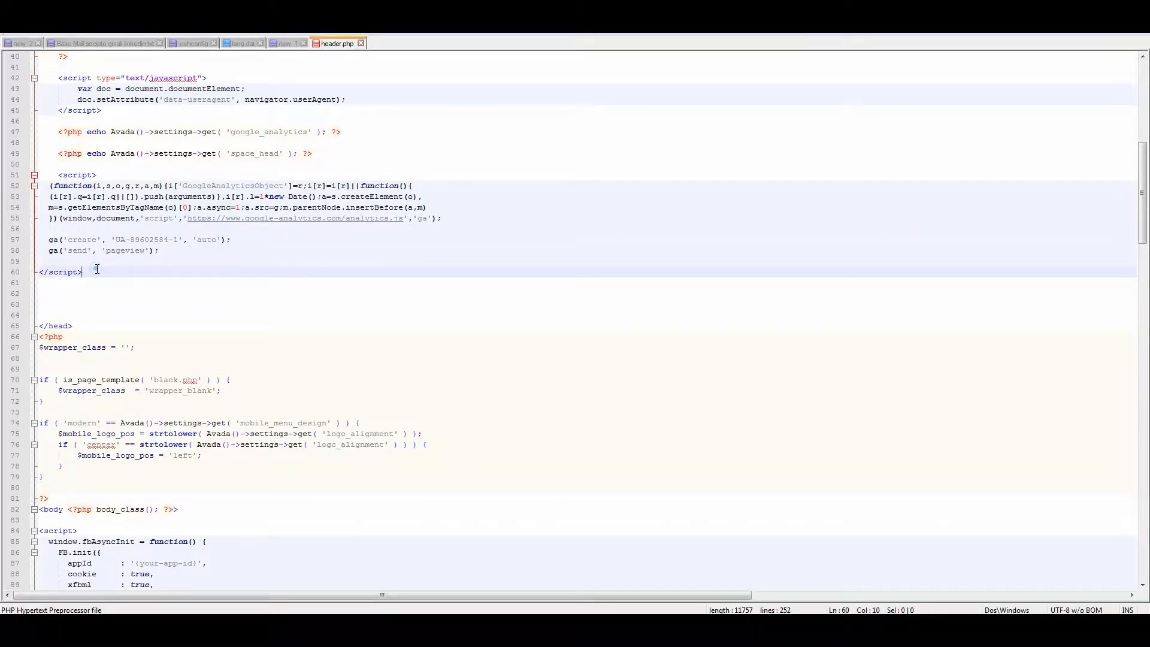
{"action": "left_click_drag", "start_coordinate": [98, 273], "coordinate": [38, 175]}
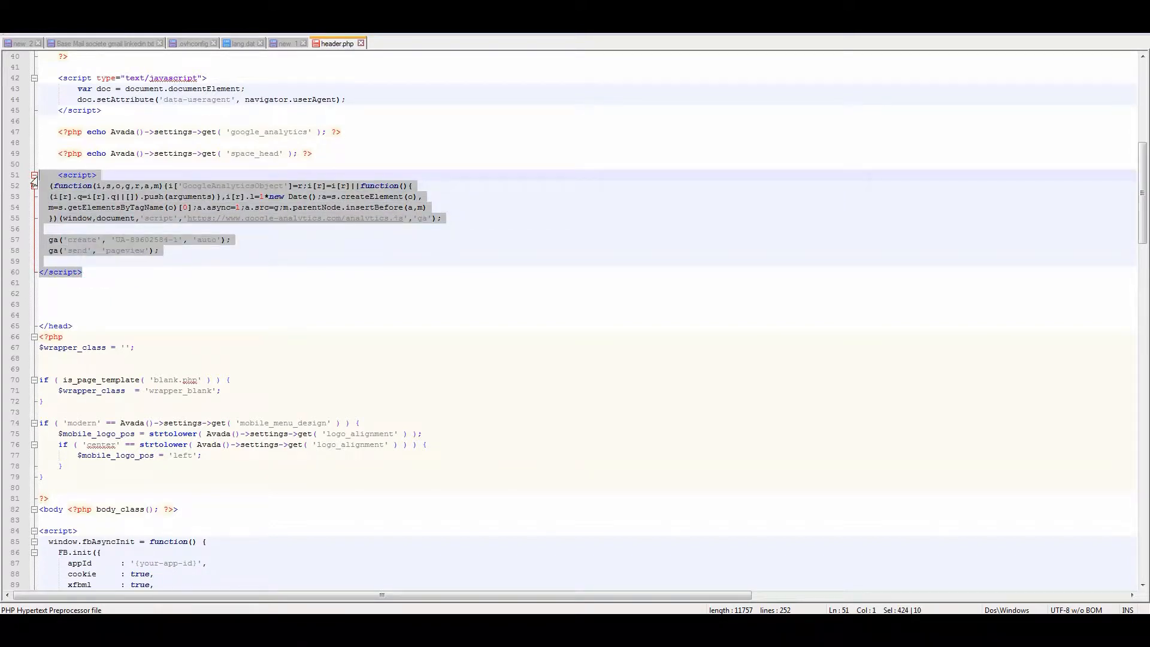
{"action": "key", "text": "ctrl+v"}
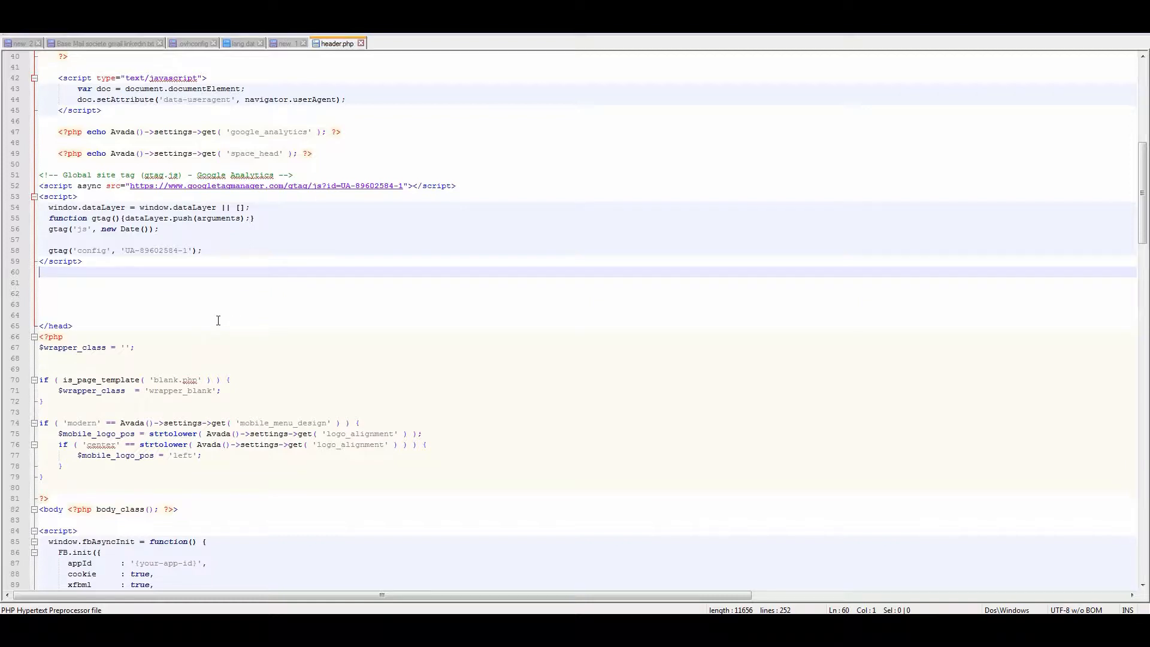
{"action": "left_click_drag", "start_coordinate": [51, 251], "coordinate": [203, 254]}
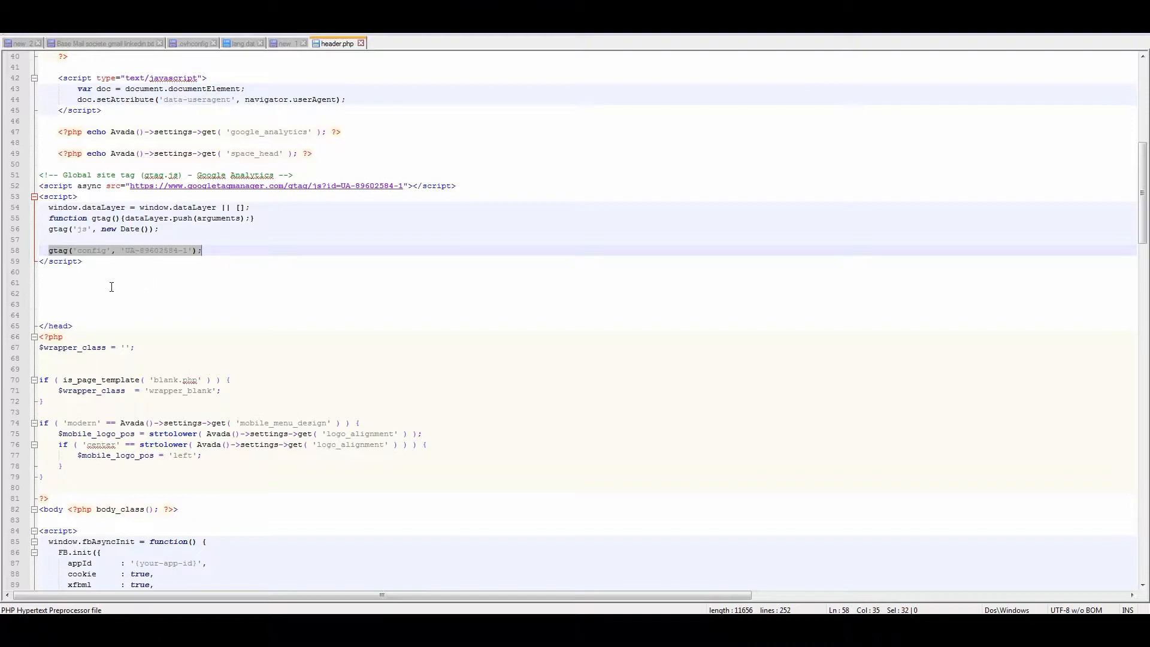
{"action": "left_click", "coordinate": [47, 250]}
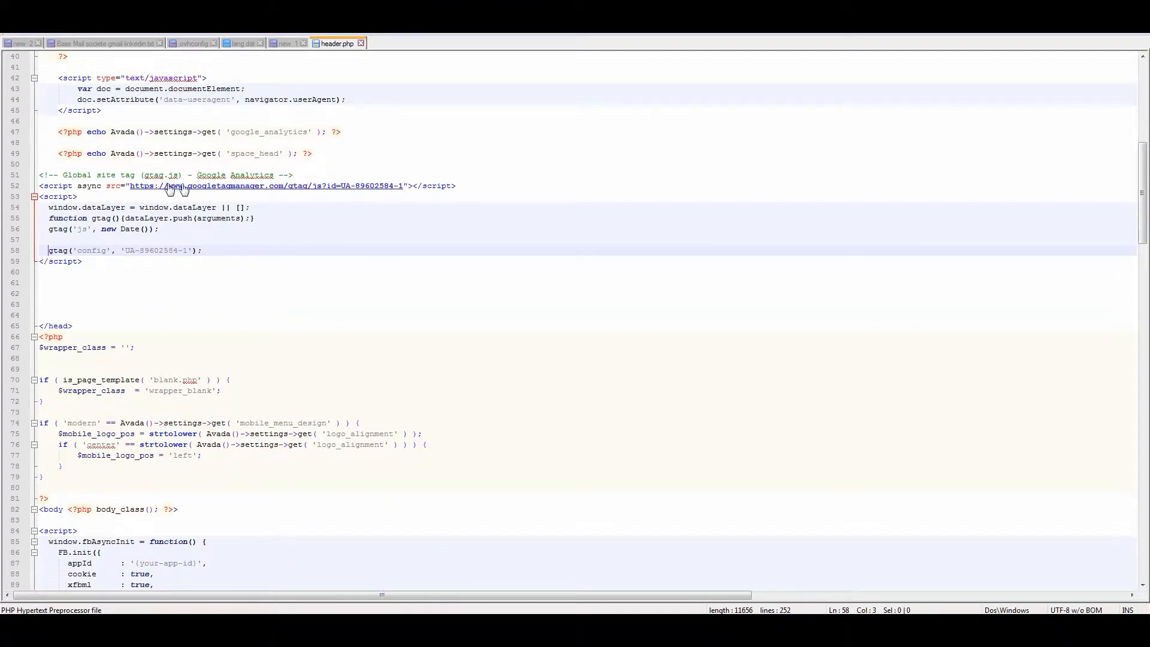
Switch back to FileZilla and upload the modified header.php to the server.
{"action": "key", "text": "alt+Tab"}
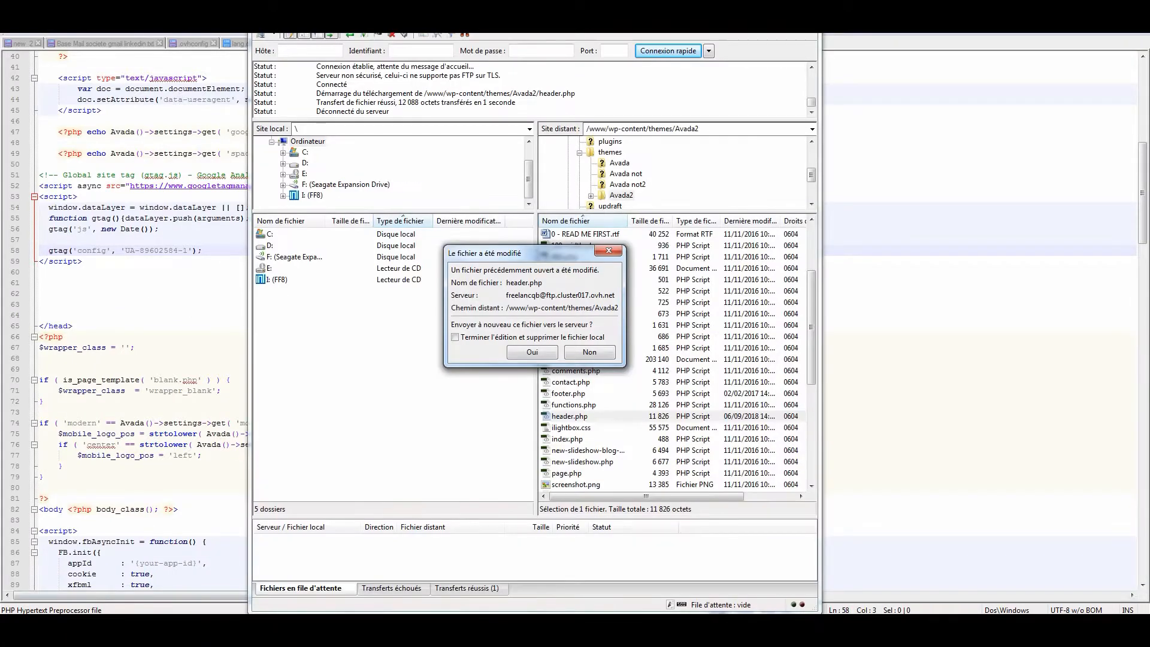
{"action": "left_click", "coordinate": [532, 352]}
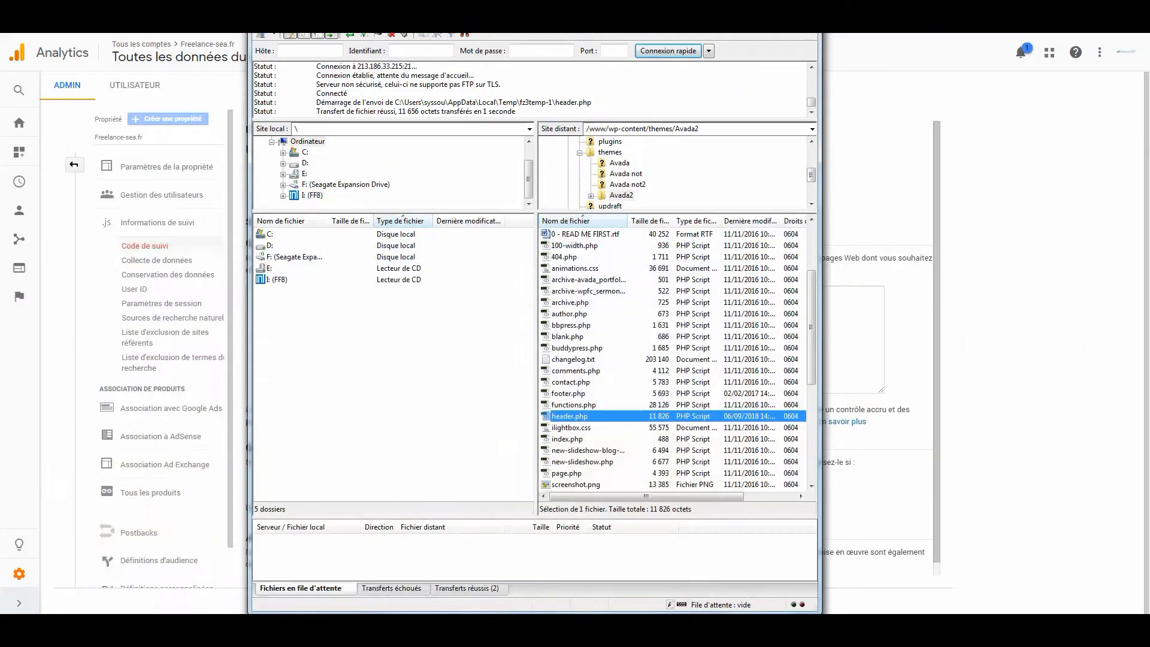
{"action": "left_click", "coordinate": [1020, 188]}
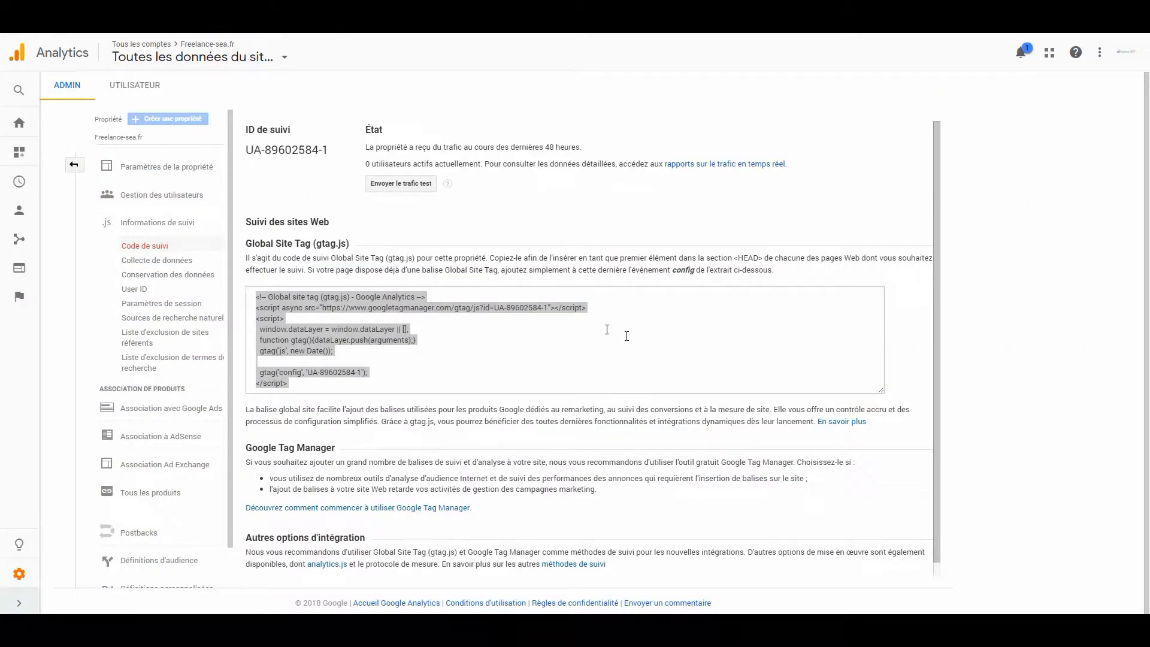
{"action": "scroll", "coordinate": [625, 332], "scroll_direction": "down", "scroll_amount": 1}
{"action": "scroll", "coordinate": [626, 329], "scroll_direction": "up", "scroll_amount": 1}
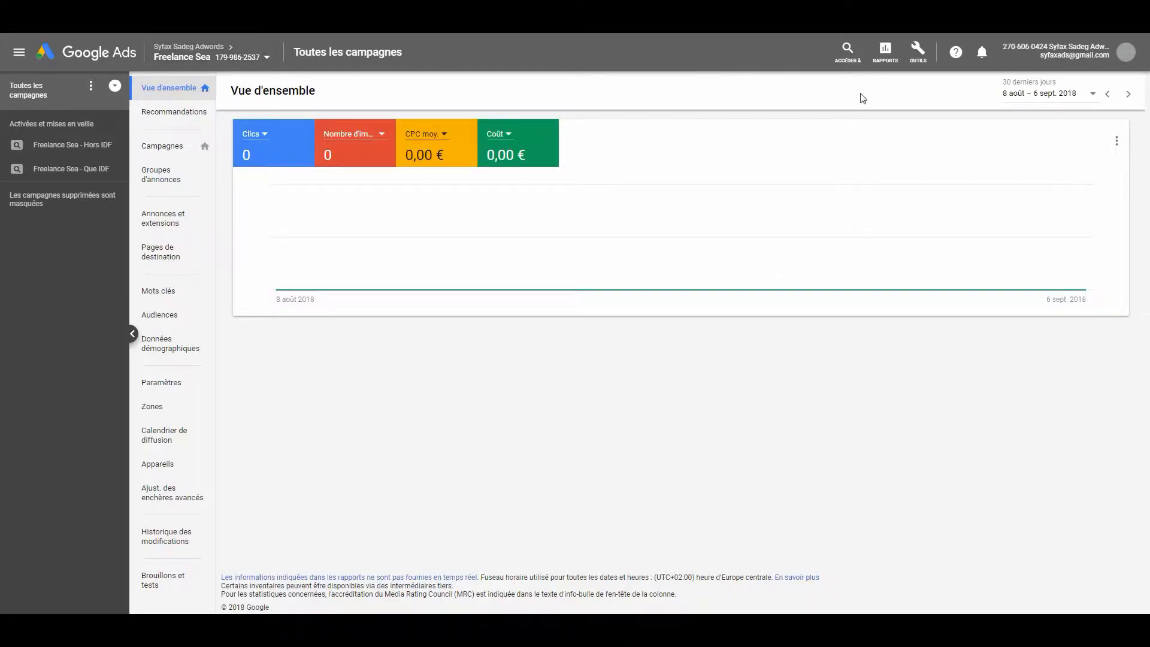
In Google Ads, open the Freelance Sea conversion action and choose to install its tag yourself.
{"action": "left_click", "coordinate": [915, 61]}
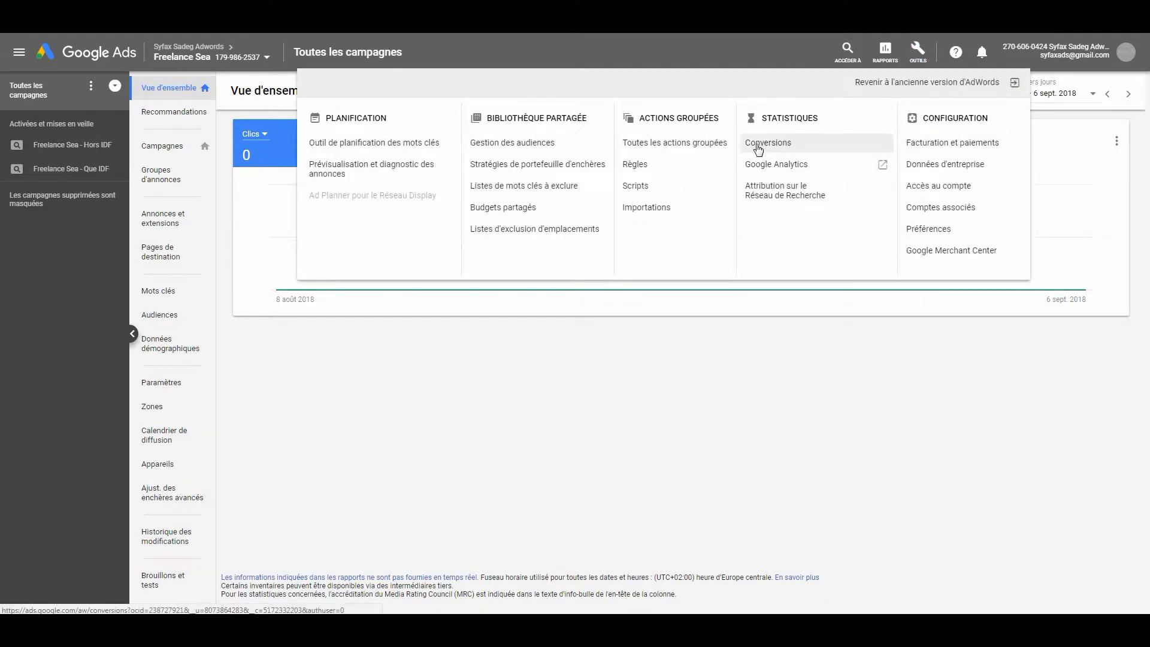
{"action": "left_click", "coordinate": [759, 149]}
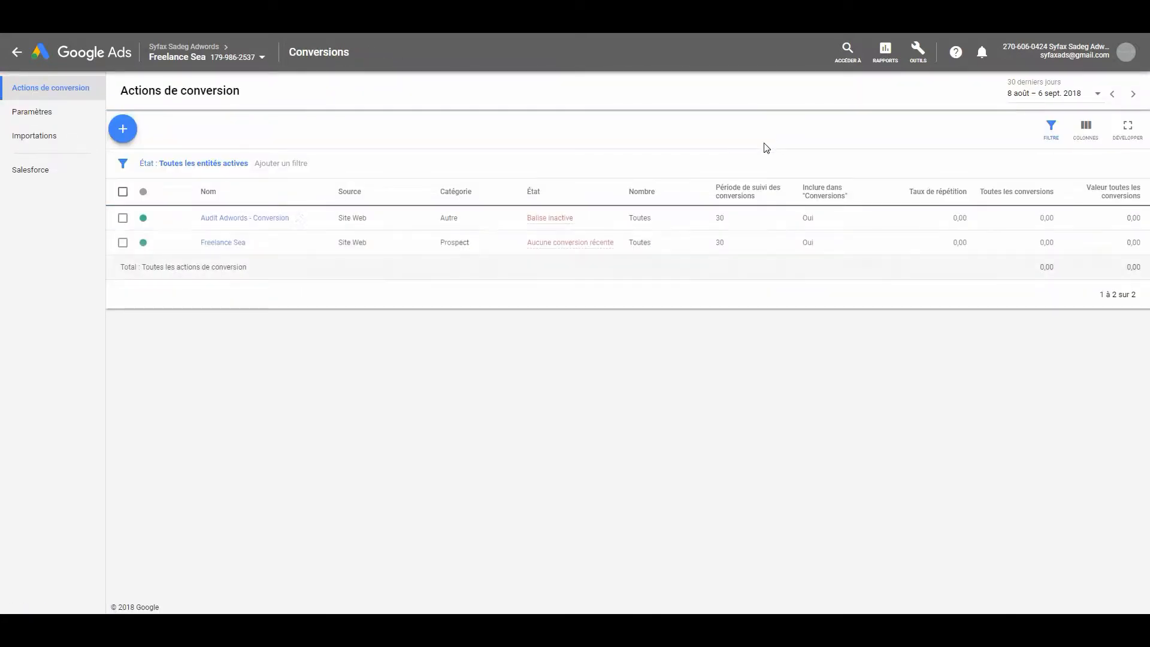
{"action": "left_click", "coordinate": [226, 243]}
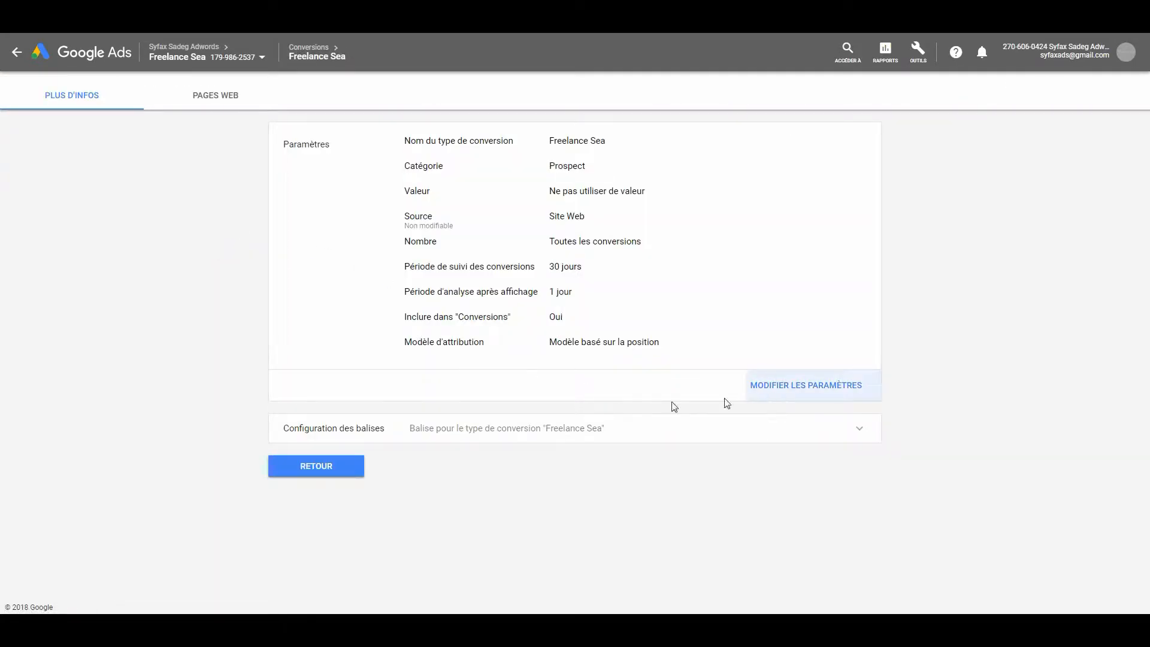
{"action": "left_click", "coordinate": [405, 431]}
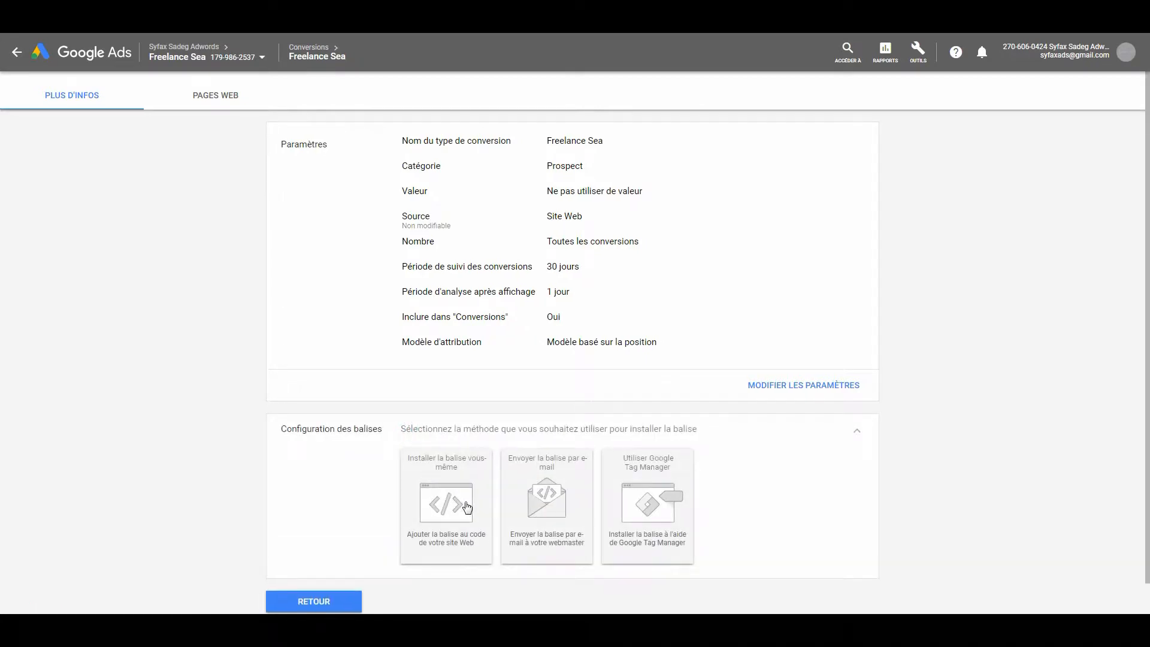
{"action": "left_click", "coordinate": [459, 484]}
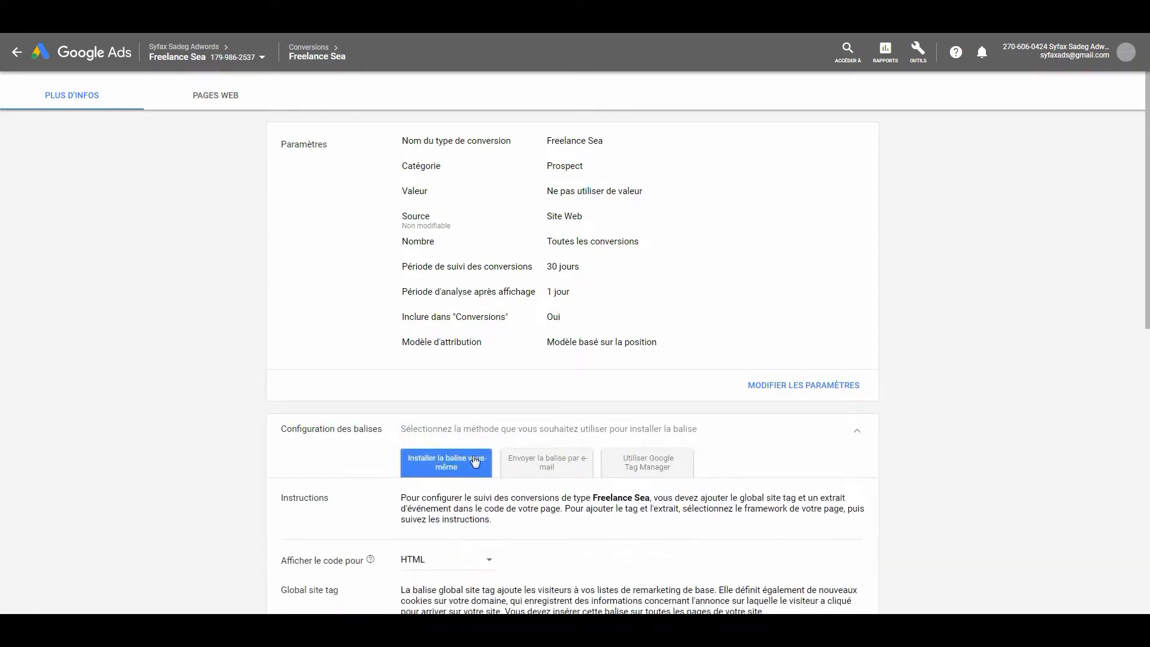
Set the global site tag as already installed on all pages from another Google product, and copy the Google Ads config command.
{"action": "scroll", "coordinate": [479, 463], "scroll_direction": "down", "scroll_amount": 3}
{"action": "scroll", "coordinate": [479, 463], "scroll_direction": "down", "scroll_amount": 3}
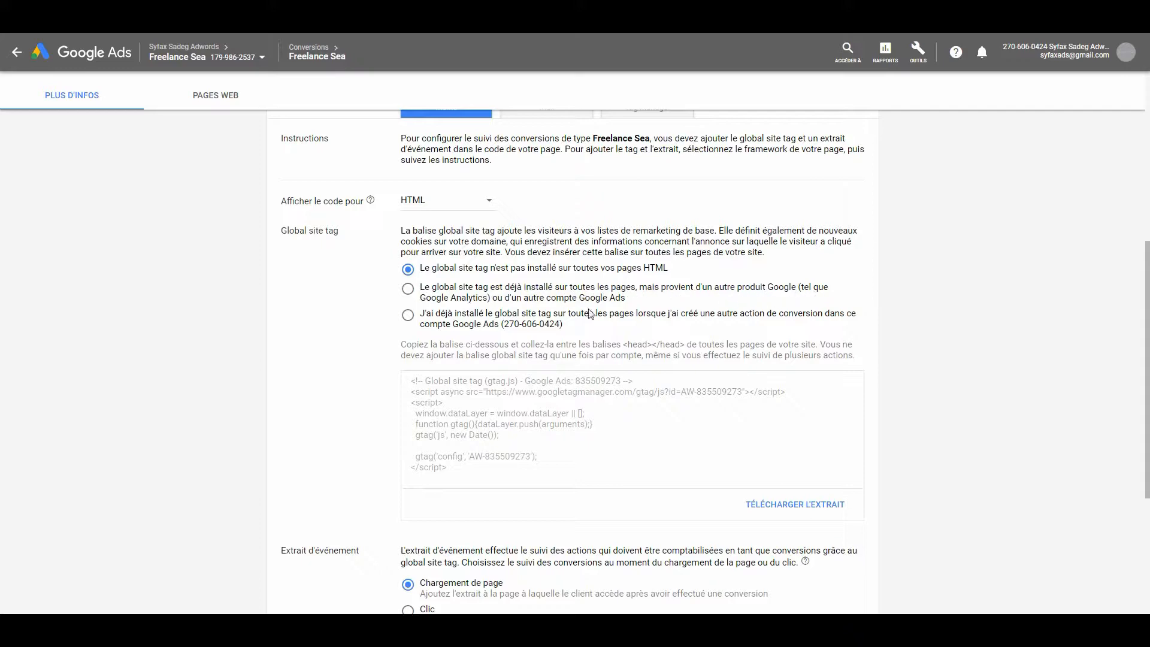
{"action": "left_click", "coordinate": [440, 297]}
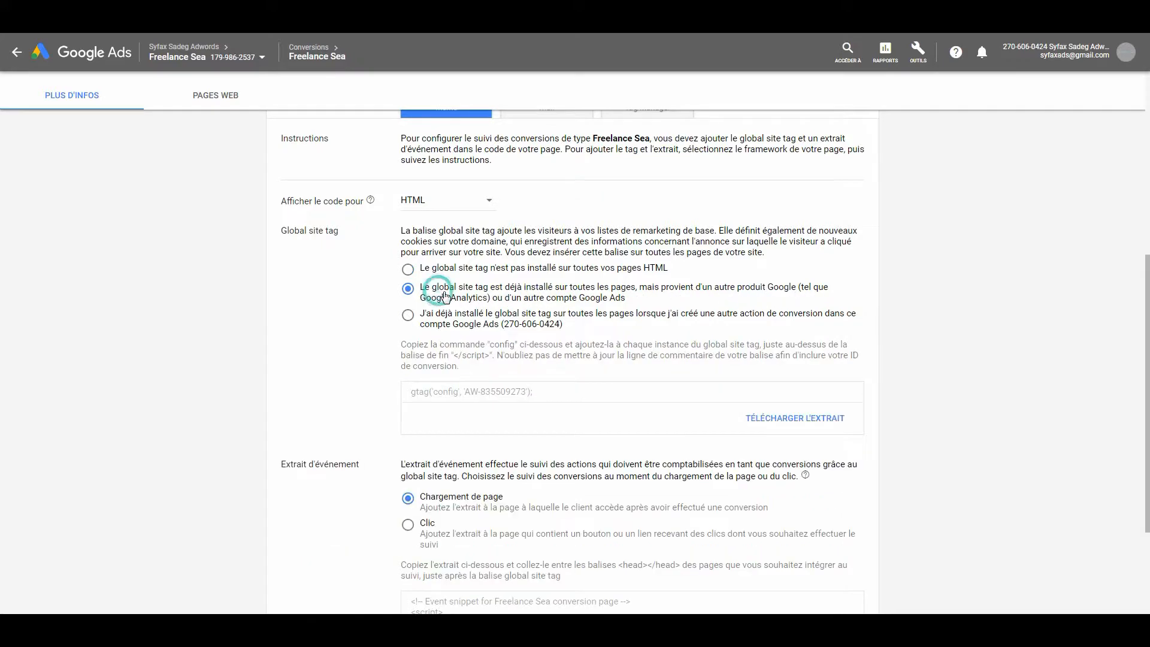
{"action": "scroll", "coordinate": [530, 383], "scroll_direction": "down", "scroll_amount": 2}
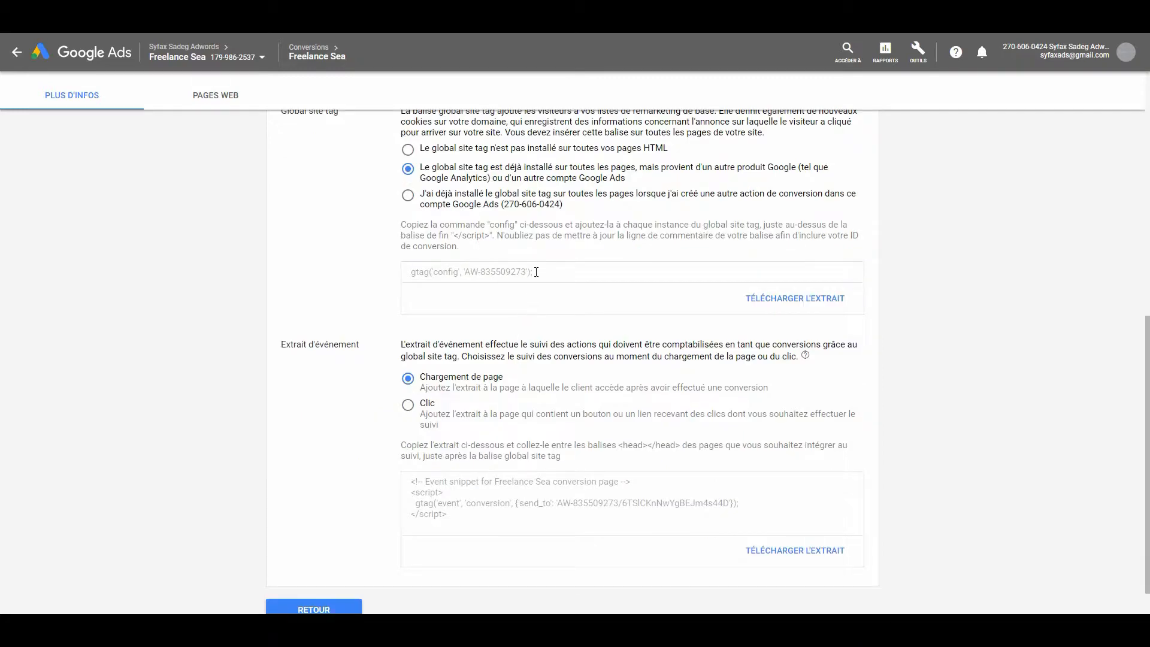
{"action": "left_click_drag", "start_coordinate": [539, 272], "coordinate": [408, 268]}
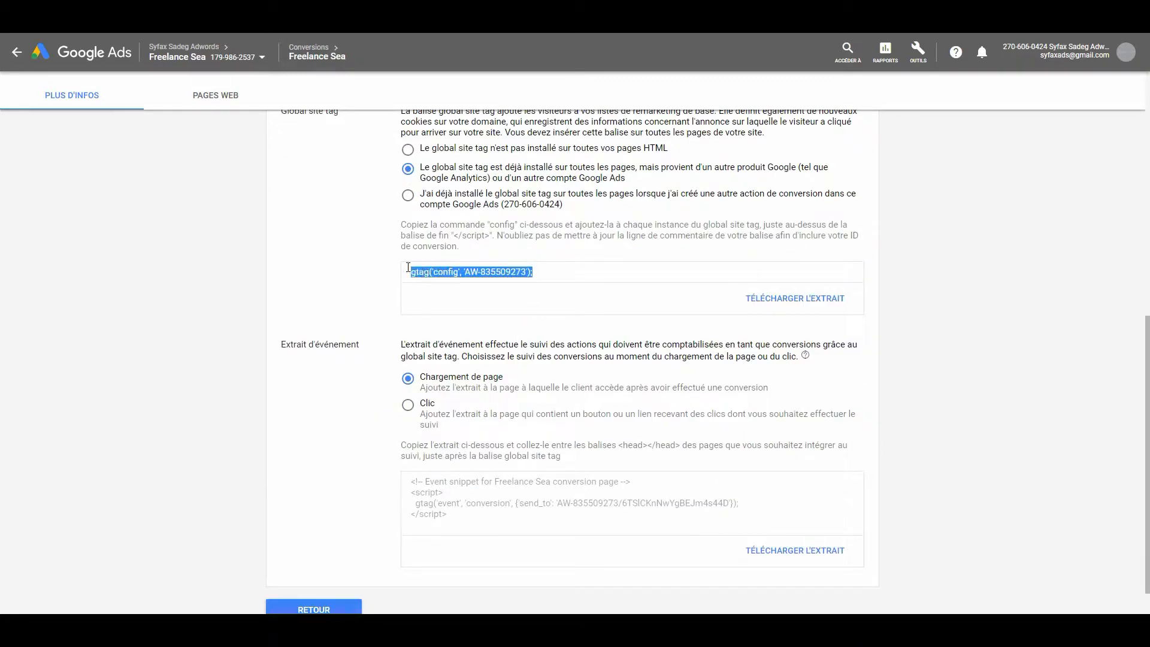
{"action": "right_click", "coordinate": [431, 272]}
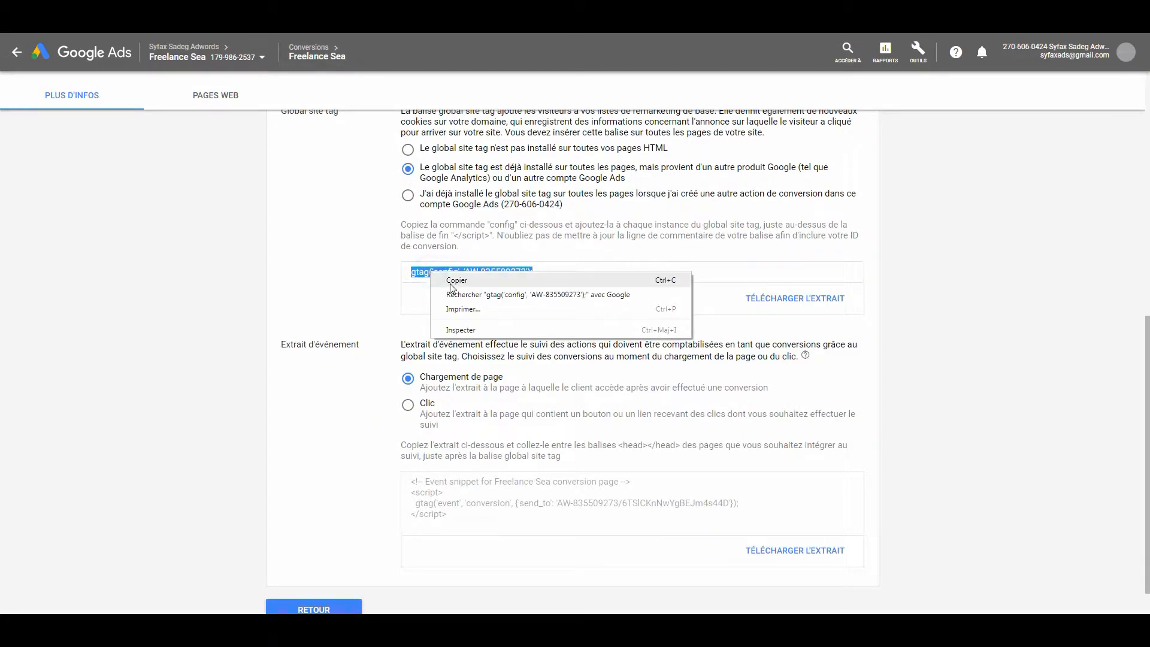
{"action": "left_click", "coordinate": [451, 284]}
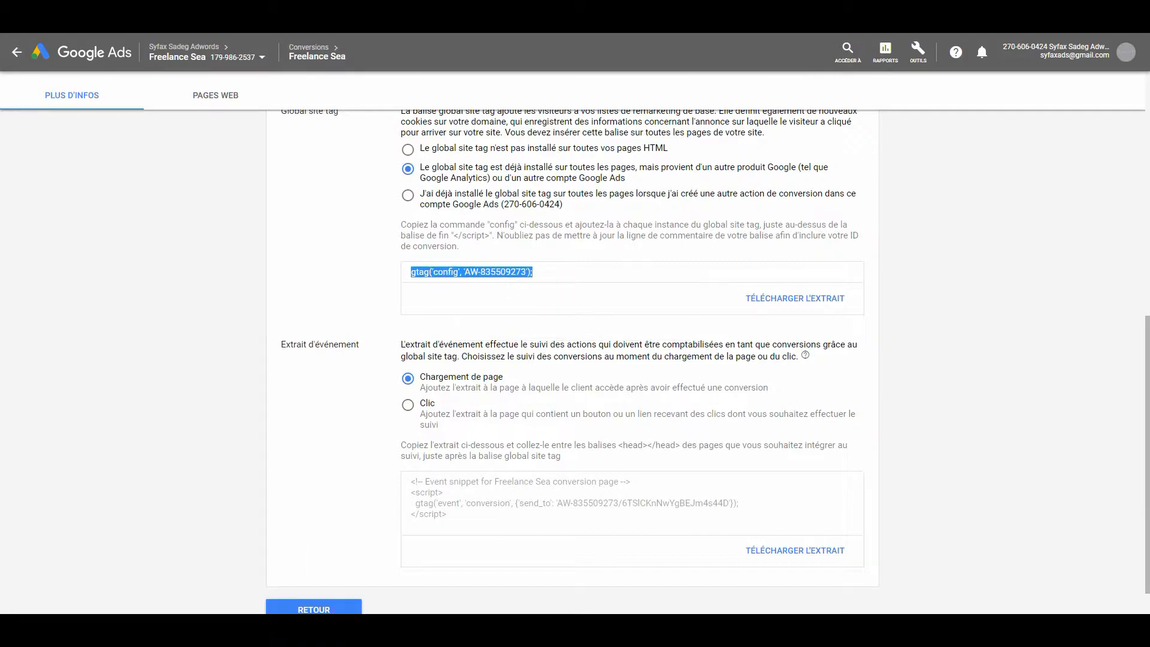
Switch to FileZilla and reopen the existing local copy of the Avada2 theme's header.php for editing.
{"action": "left_click", "coordinate": [354, 628]}
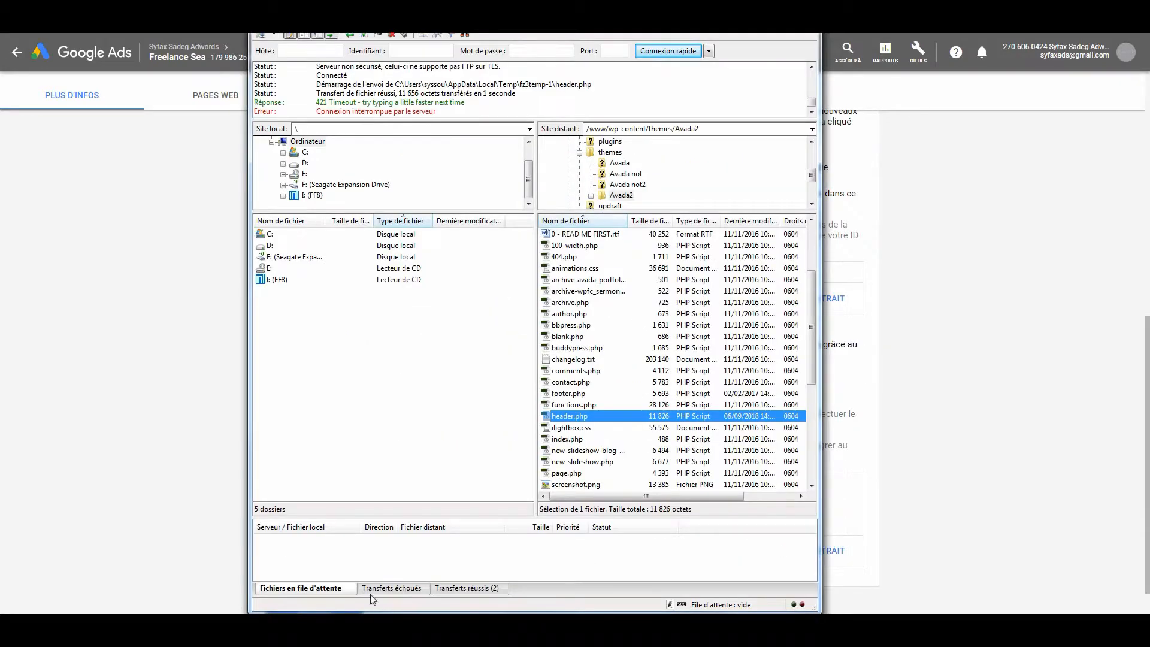
{"action": "right_click", "coordinate": [587, 417]}
{"action": "left_click", "coordinate": [649, 453]}
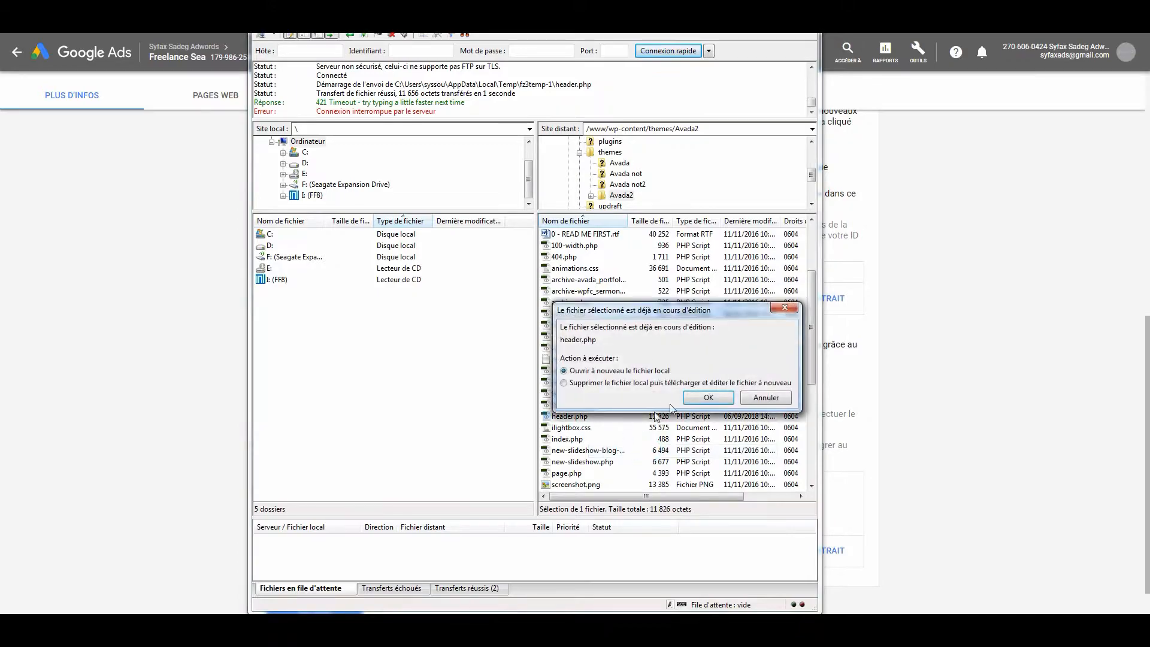
{"action": "left_click", "coordinate": [708, 397]}
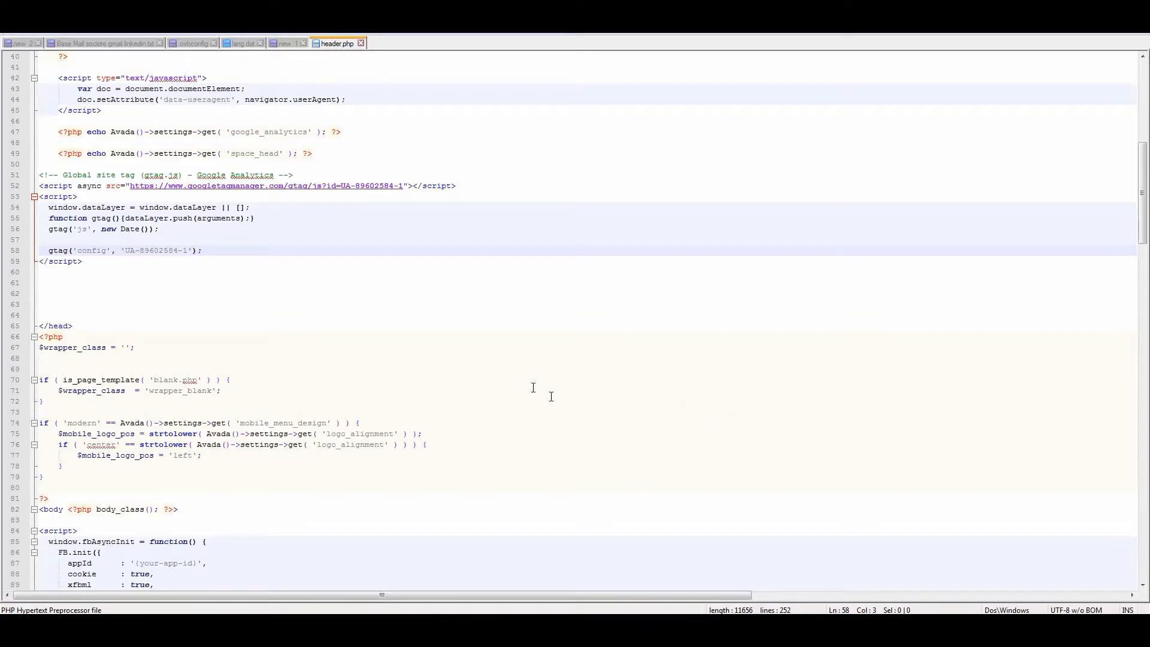
Paste the Google Ads config command directly below the Analytics gtag config line in header.php, removing the extra blank lines above it.
{"action": "left_click", "coordinate": [220, 251]}
{"action": "key", "text": "Return"}
{"action": "key", "text": "ctrl+v"}
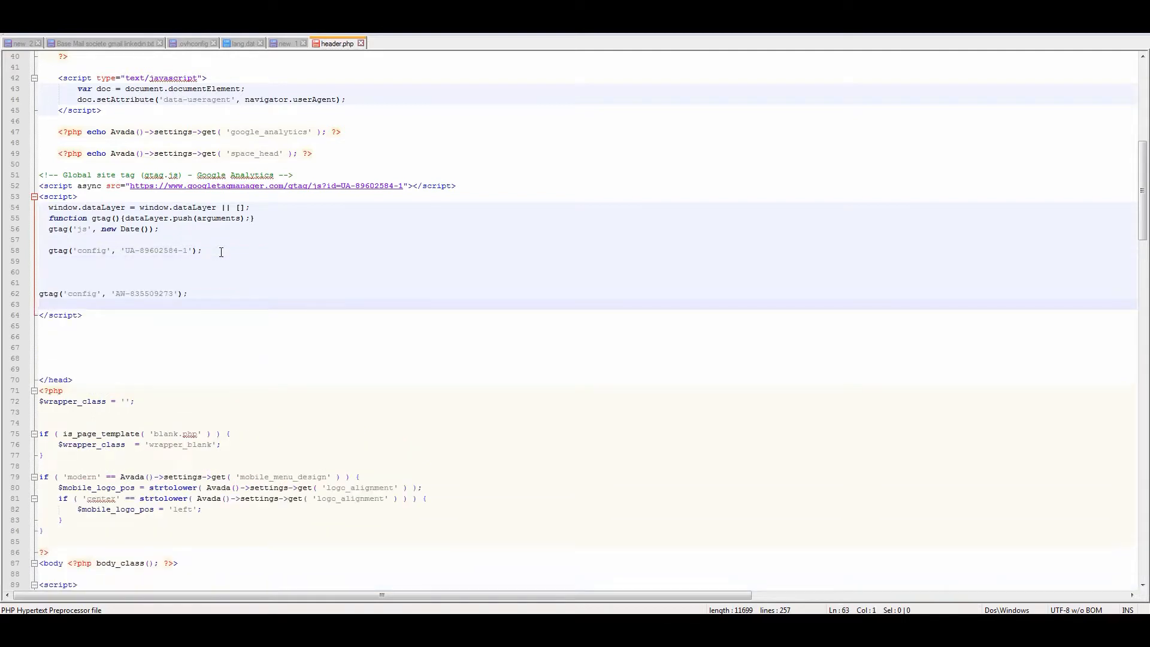
{"action": "key", "text": "Up"}
{"action": "key", "text": "BackSpace"}
{"action": "key", "text": "BackSpace"}
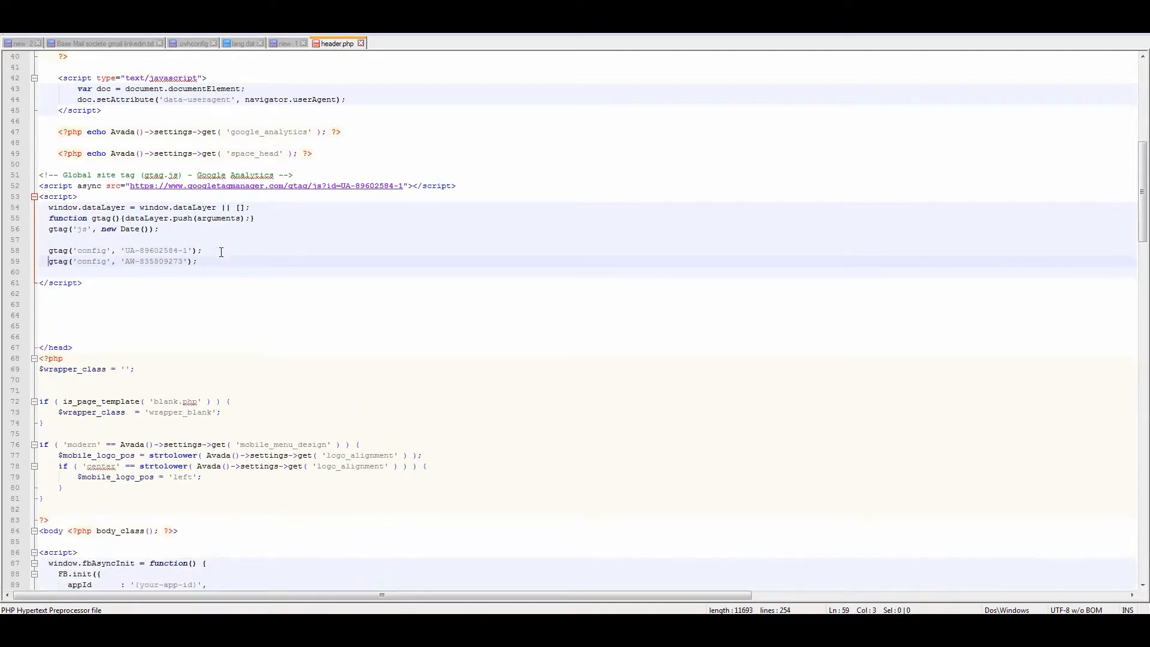
Check the UA and AW prefixes in the config lines, save header.php and upload it to the server.
{"action": "left_click", "coordinate": [127, 251]}
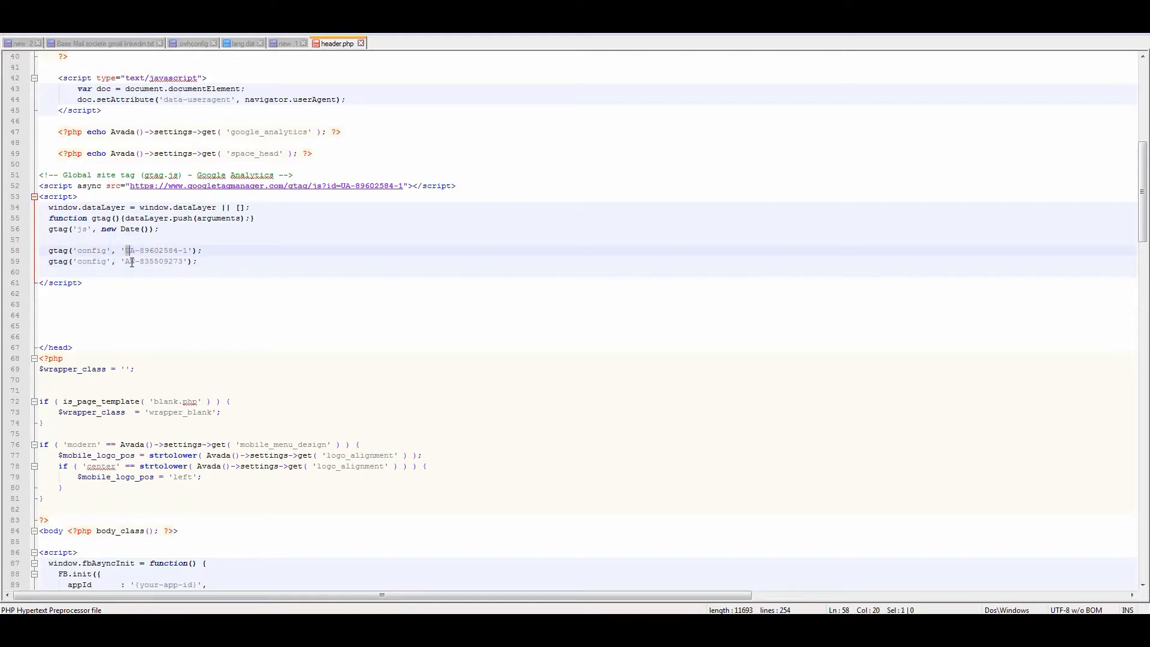
{"action": "double_click", "coordinate": [131, 261]}
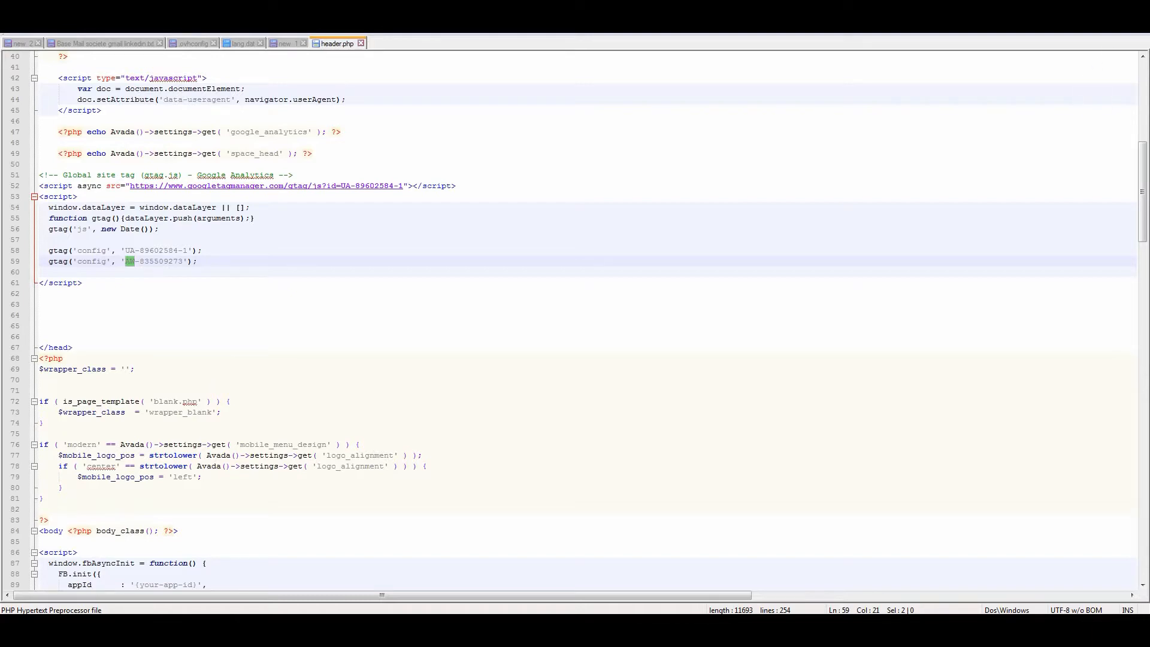
{"action": "key", "text": "ctrl+s"}
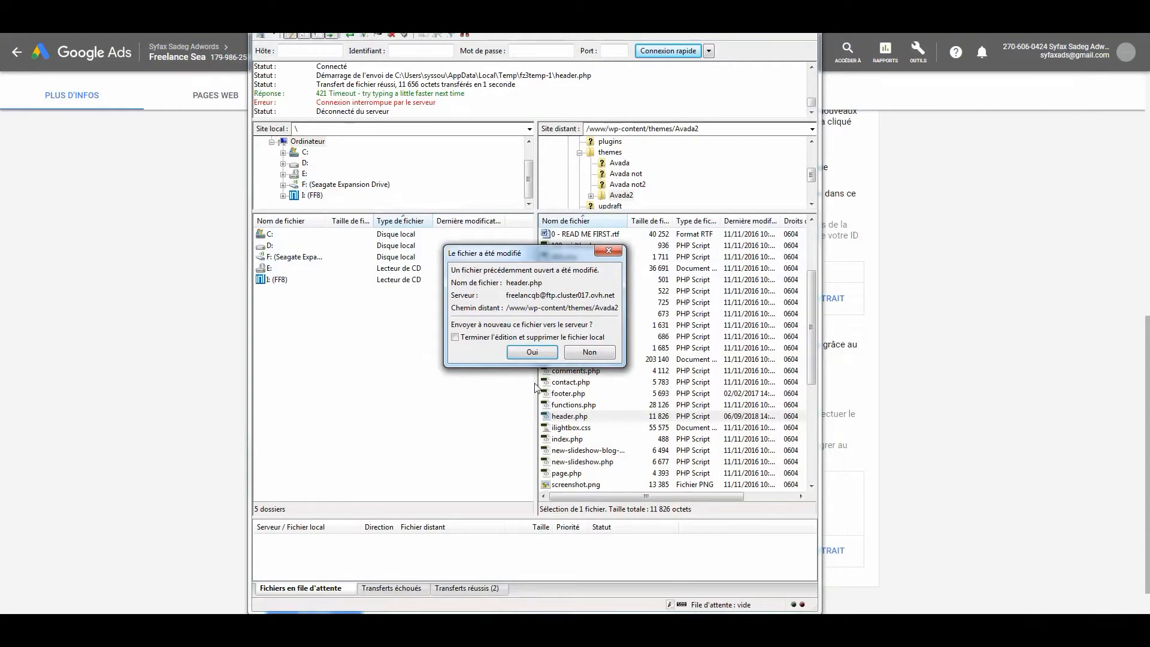
{"action": "left_click", "coordinate": [529, 353]}
Back in Google Ads, review the config command and the page-load event snippet, and return to the conversion actions list.
{"action": "left_click", "coordinate": [940, 260]}
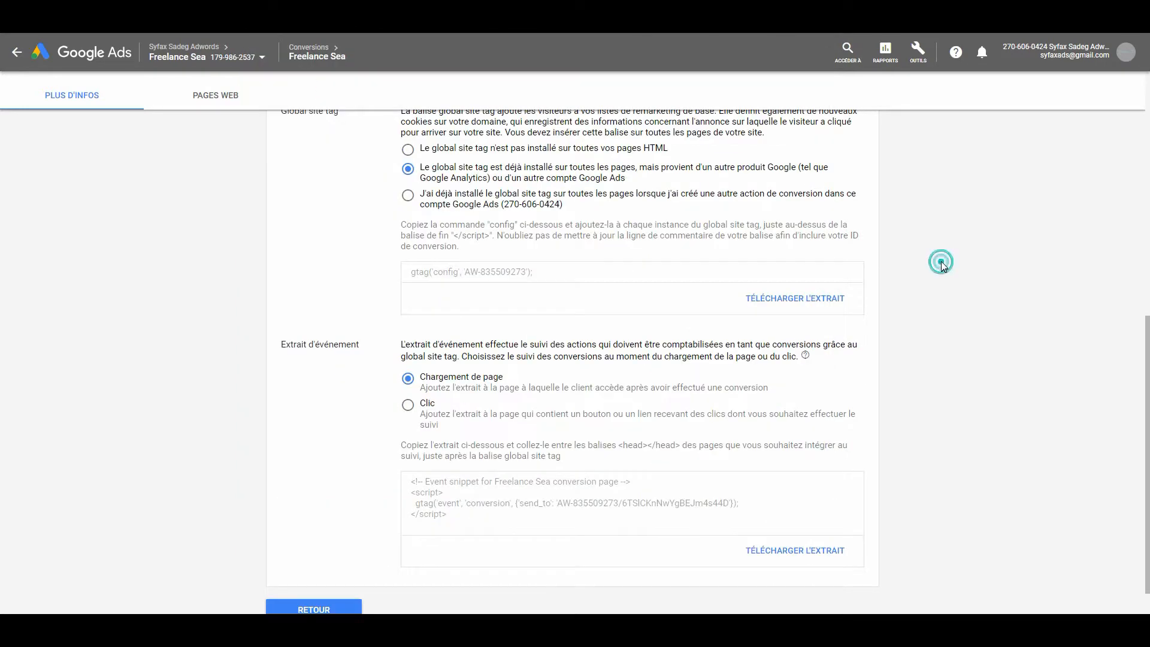
{"action": "triple_click", "coordinate": [503, 273]}
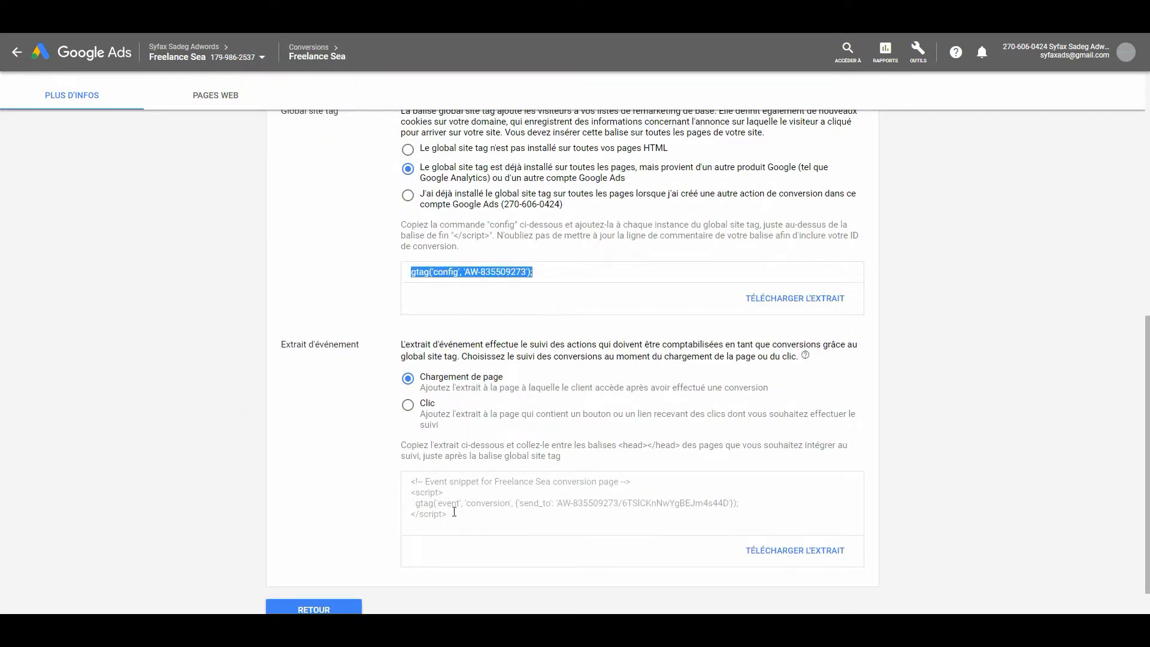
{"action": "left_click_drag", "start_coordinate": [457, 515], "coordinate": [407, 481]}
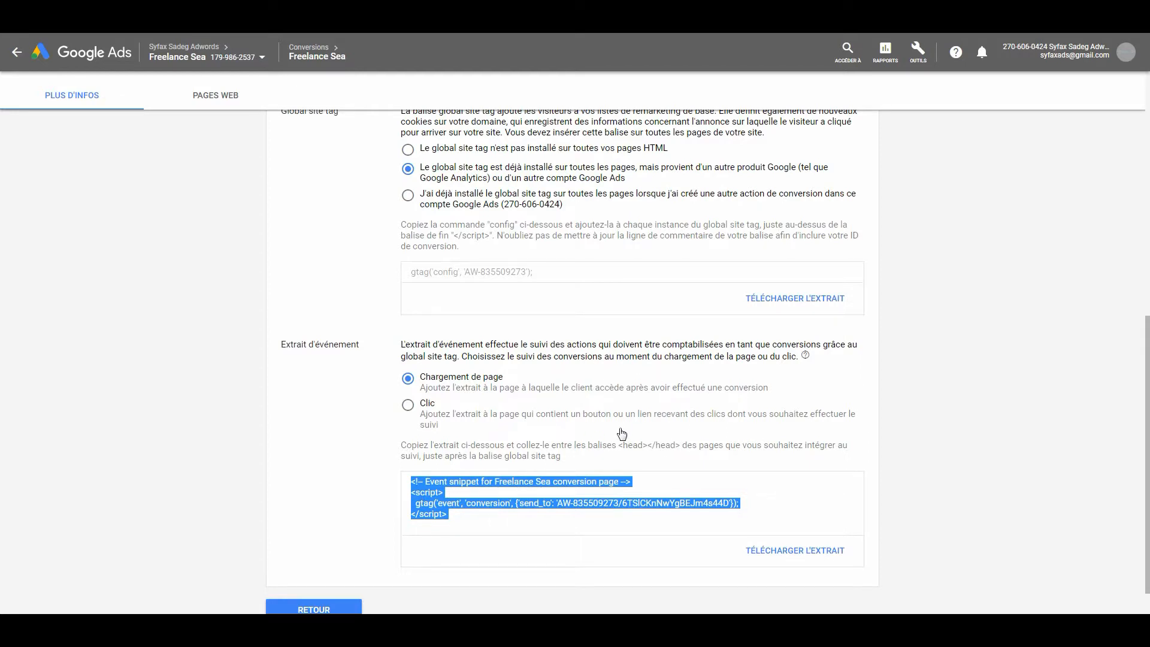
{"action": "scroll", "coordinate": [622, 432], "scroll_direction": "down", "scroll_amount": 1}
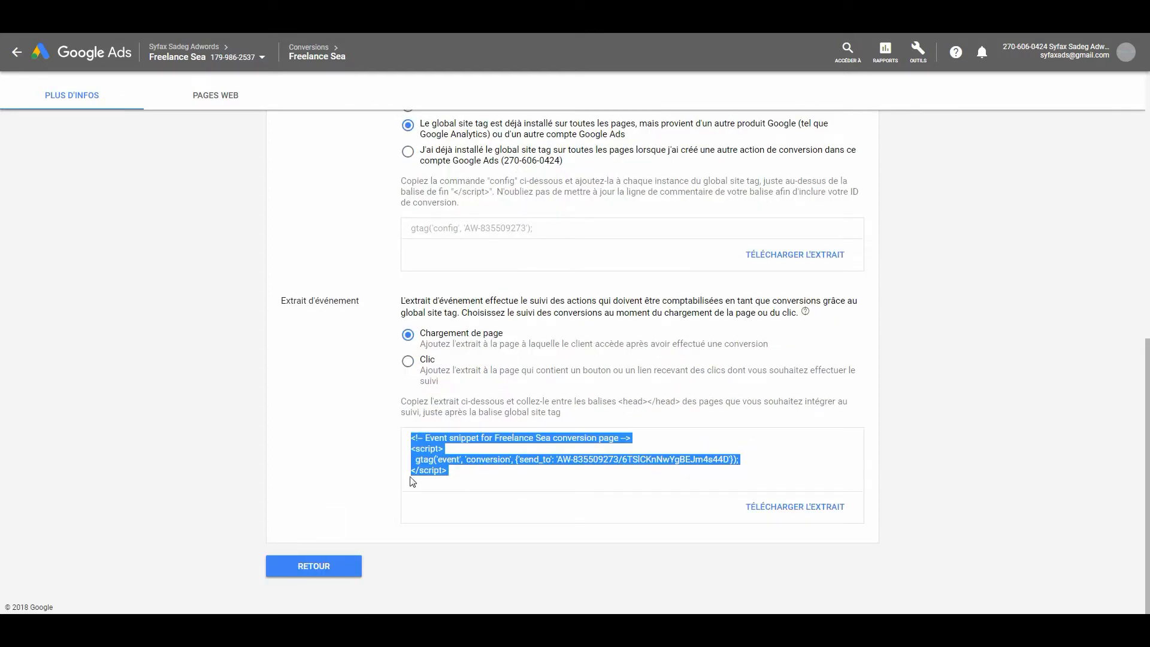
{"action": "left_click", "coordinate": [324, 567]}
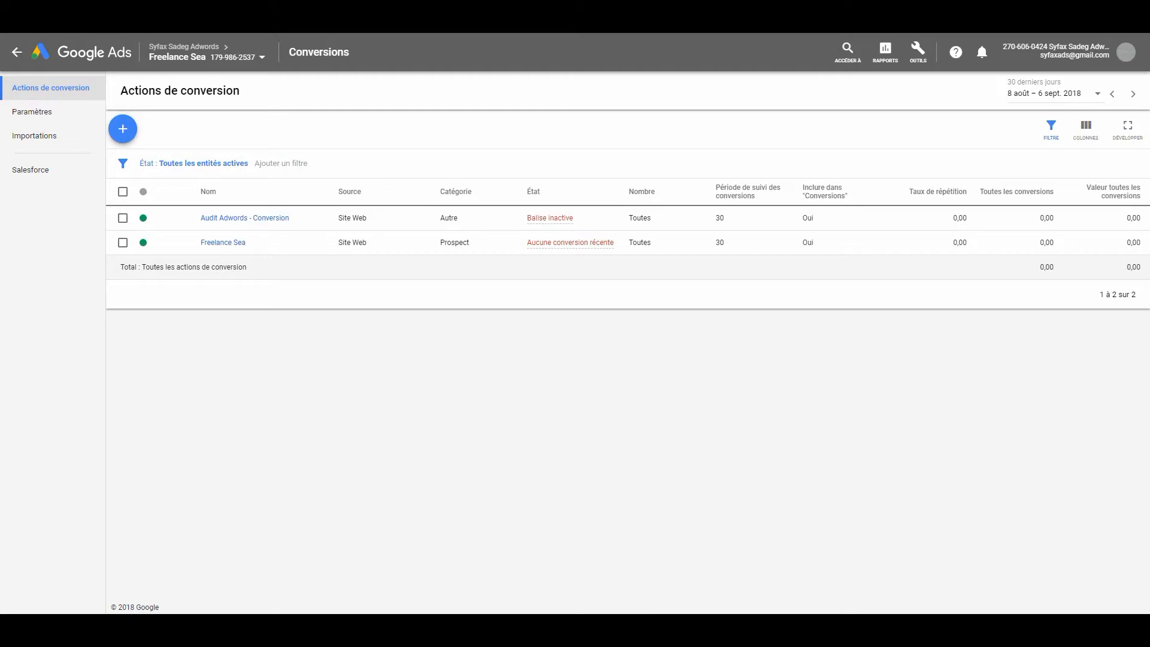
Return to FileZilla and open the local copy of header.php again to review the installed tag.
{"action": "key", "text": "alt+Tab"}
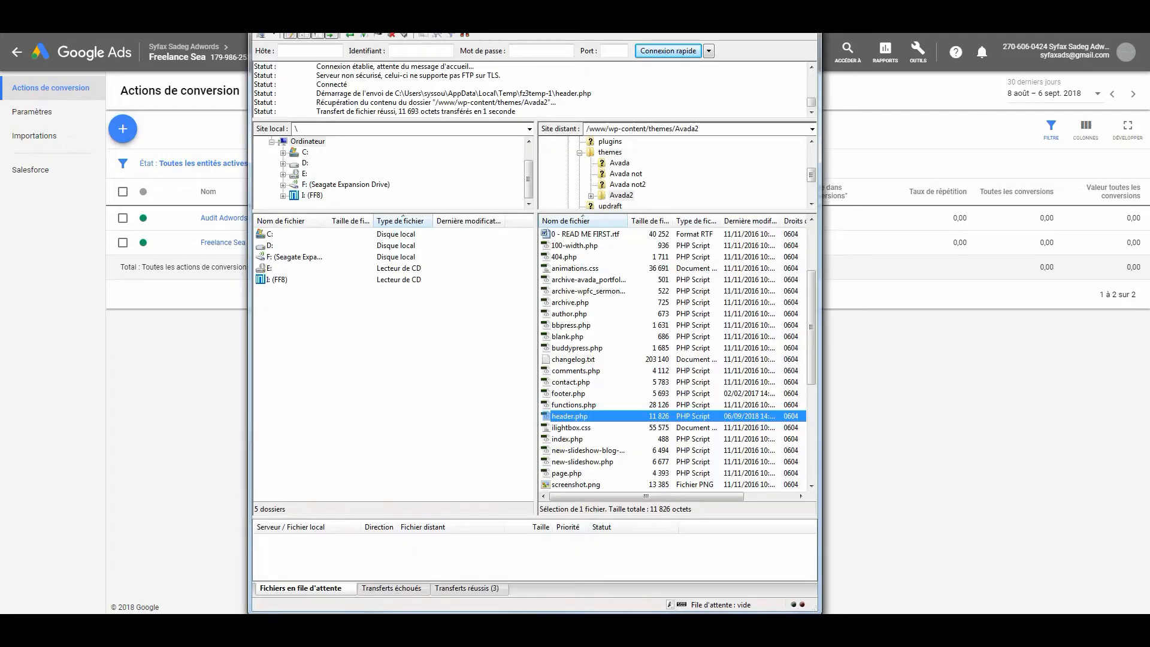
{"action": "right_click", "coordinate": [575, 419]}
{"action": "left_click", "coordinate": [635, 451]}
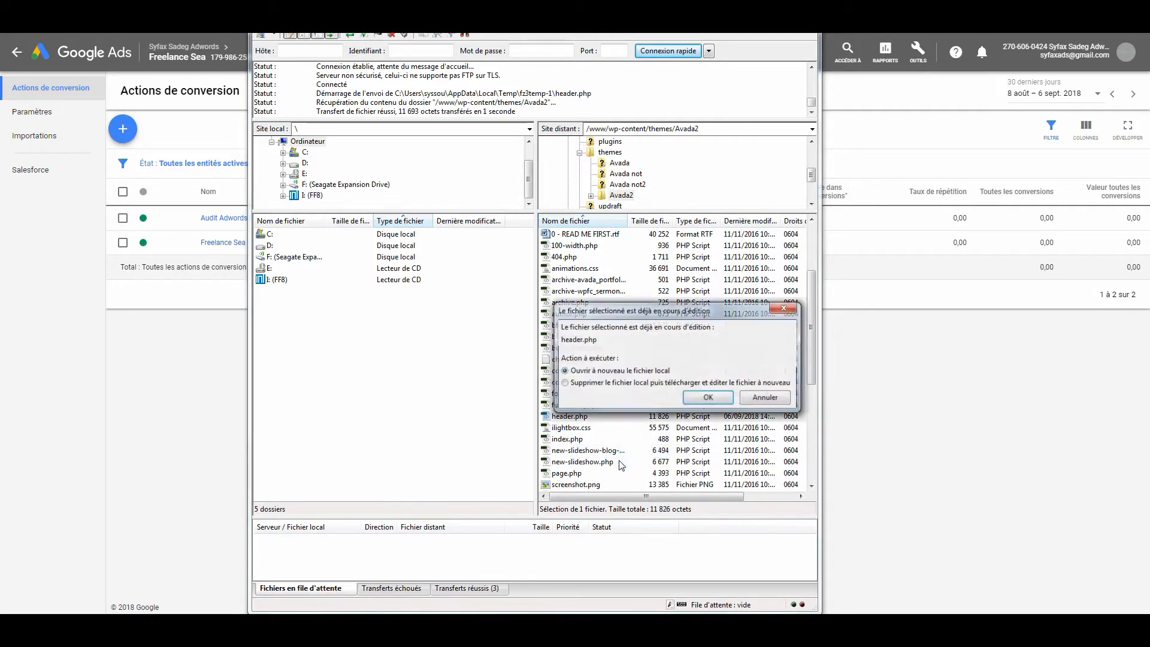
{"action": "left_click", "coordinate": [708, 397]}
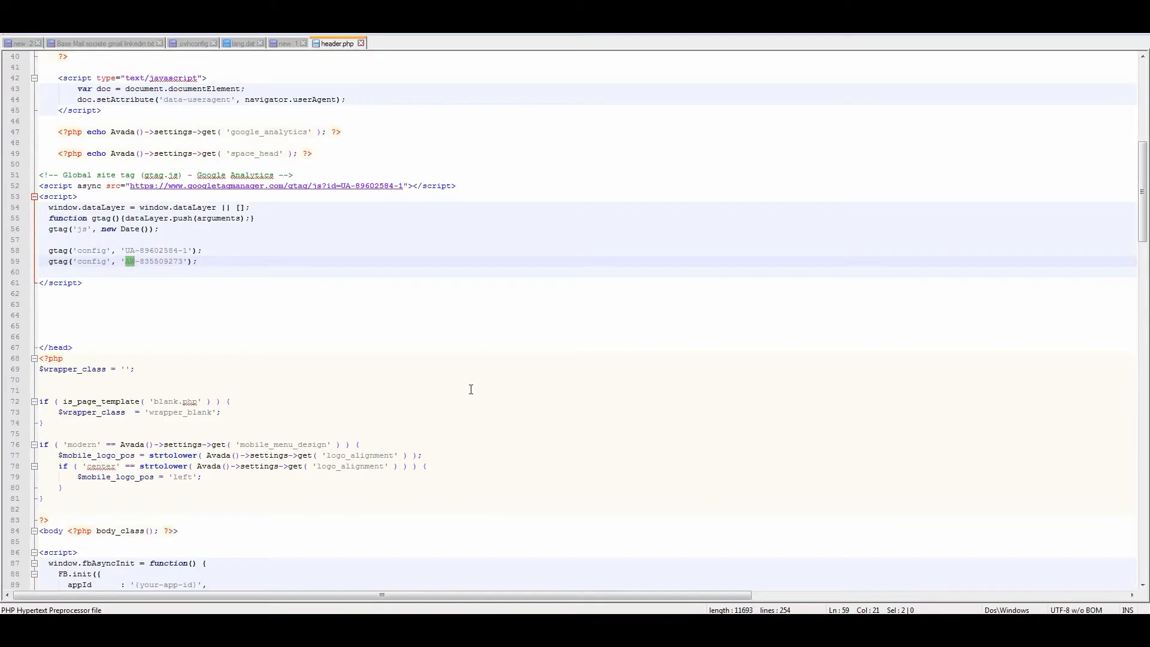
Examine the global site tag block in header.php, its placement above the closing head tag, and its Analytics and Google Ads config lines.
{"action": "left_click", "coordinate": [90, 282]}
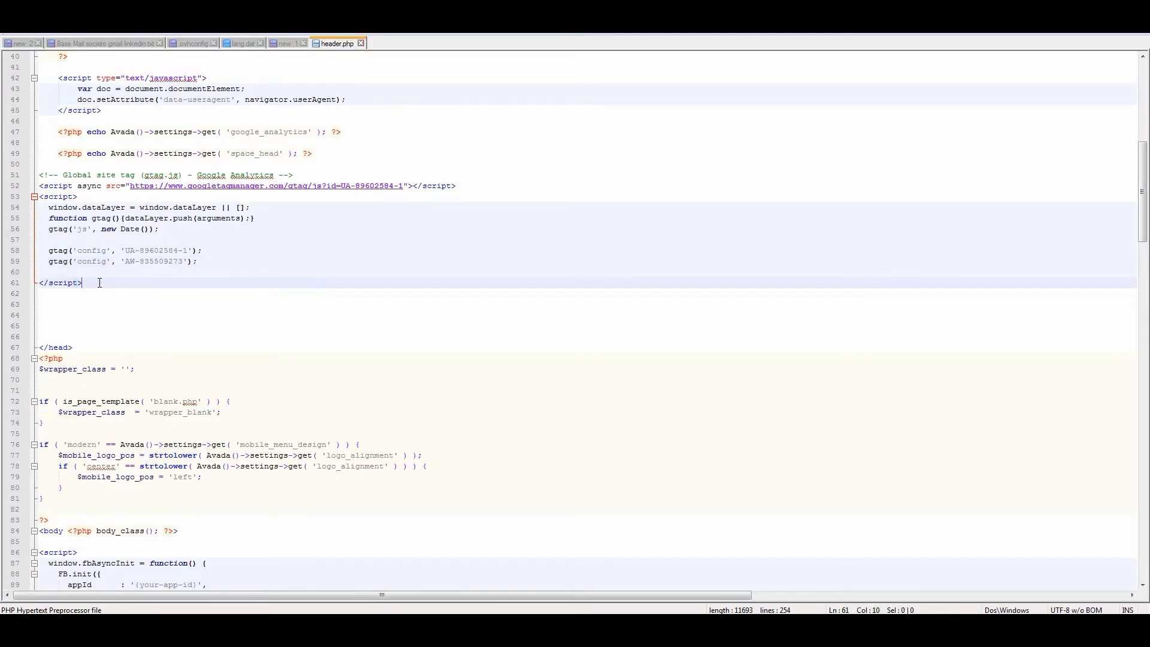
{"action": "left_click_drag", "start_coordinate": [99, 282], "coordinate": [30, 175]}
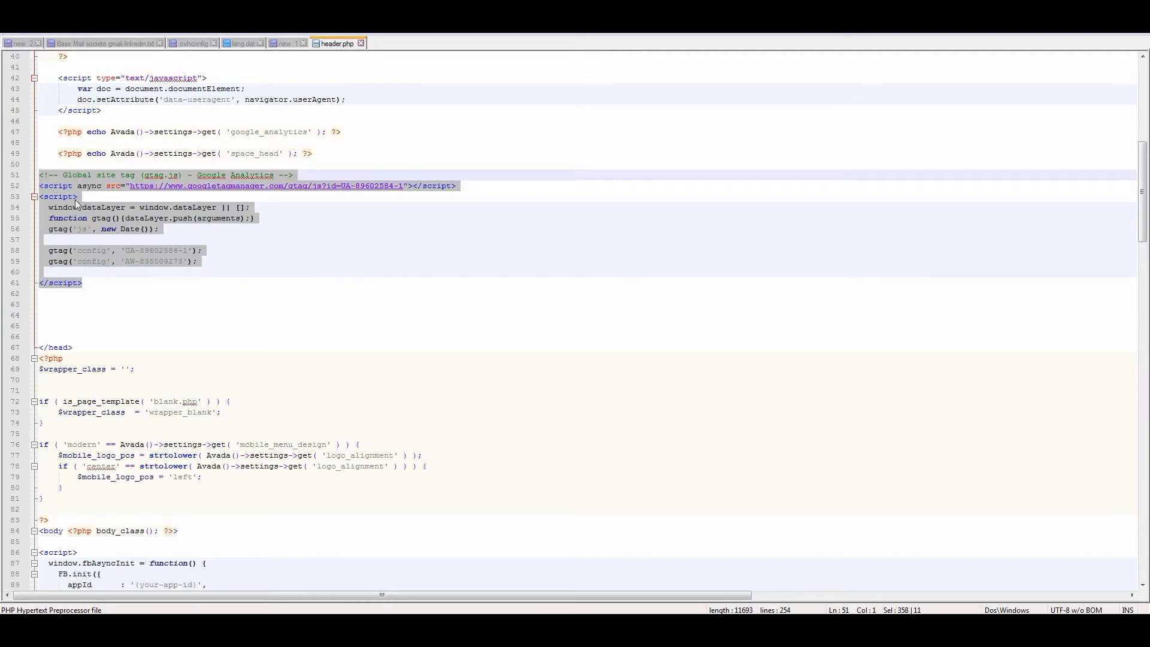
{"action": "left_click", "coordinate": [138, 175]}
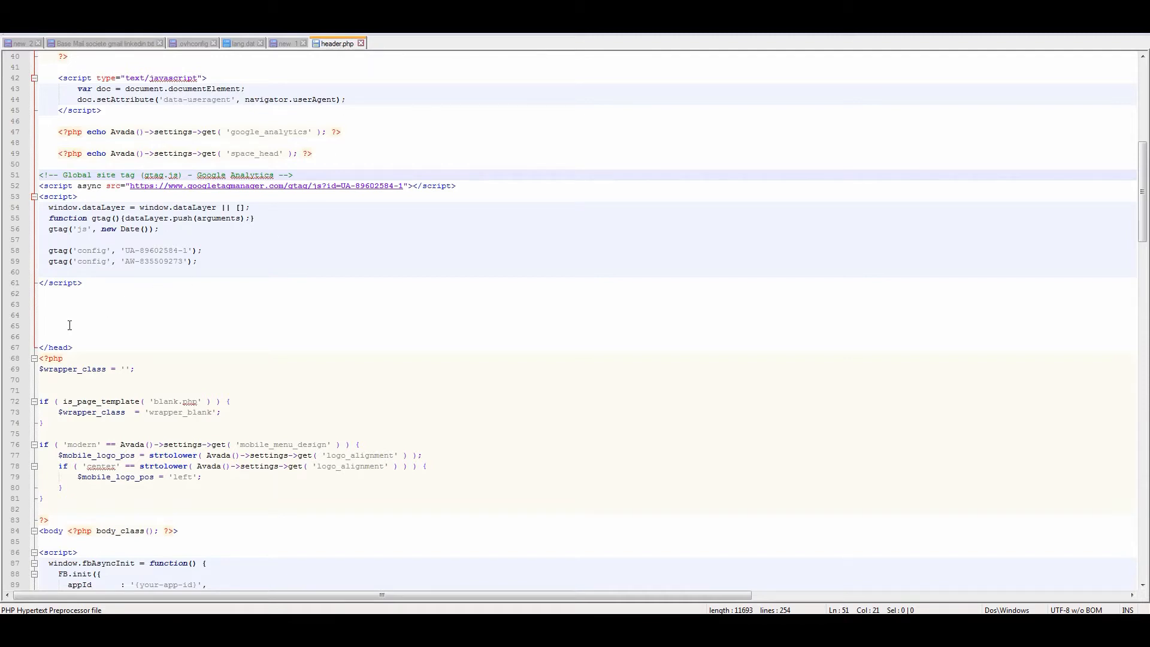
{"action": "left_click_drag", "start_coordinate": [85, 349], "coordinate": [42, 342]}
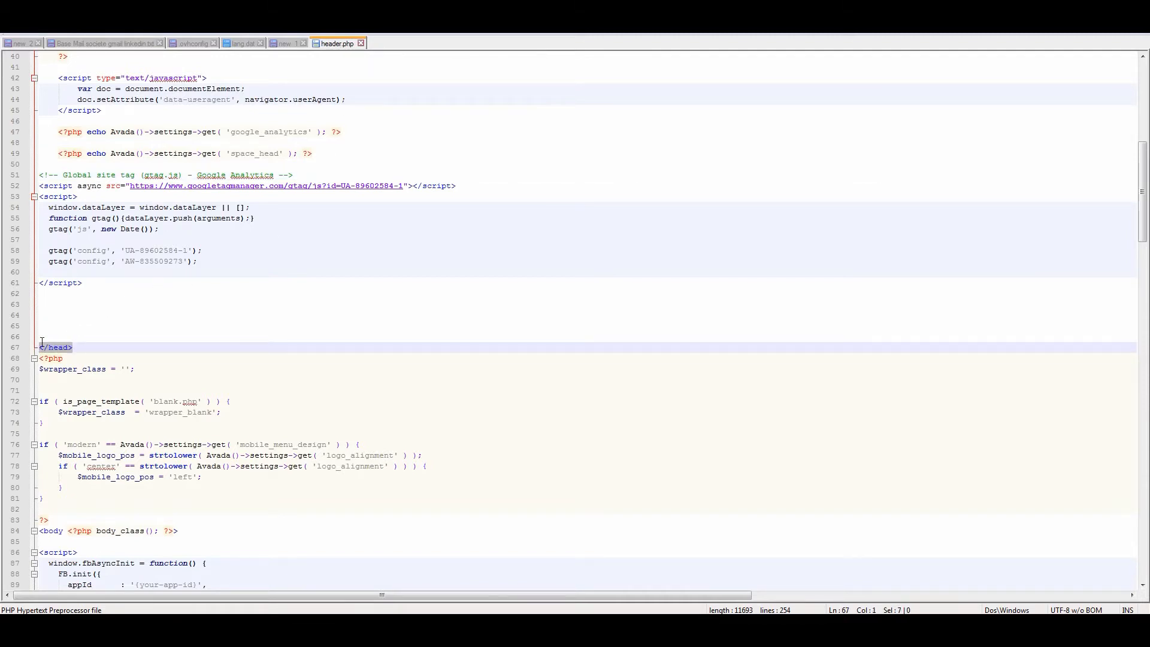
{"action": "left_click", "coordinate": [101, 282]}
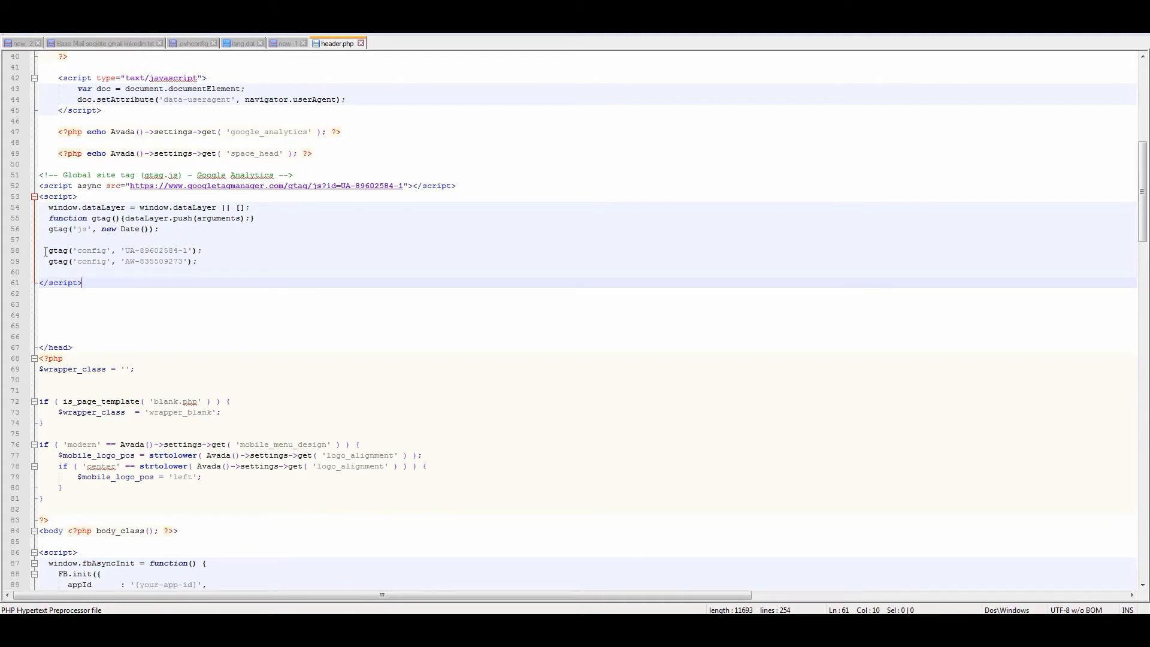
{"action": "left_click_drag", "start_coordinate": [46, 252], "coordinate": [207, 248]}
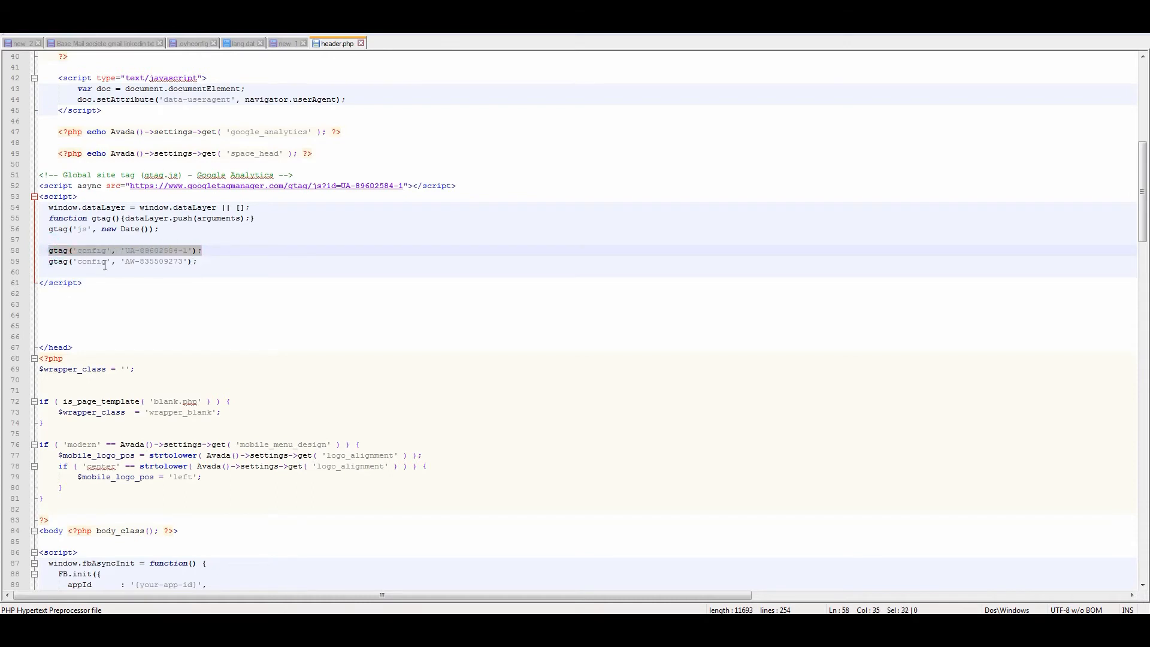
{"action": "left_click_drag", "start_coordinate": [51, 264], "coordinate": [206, 269]}
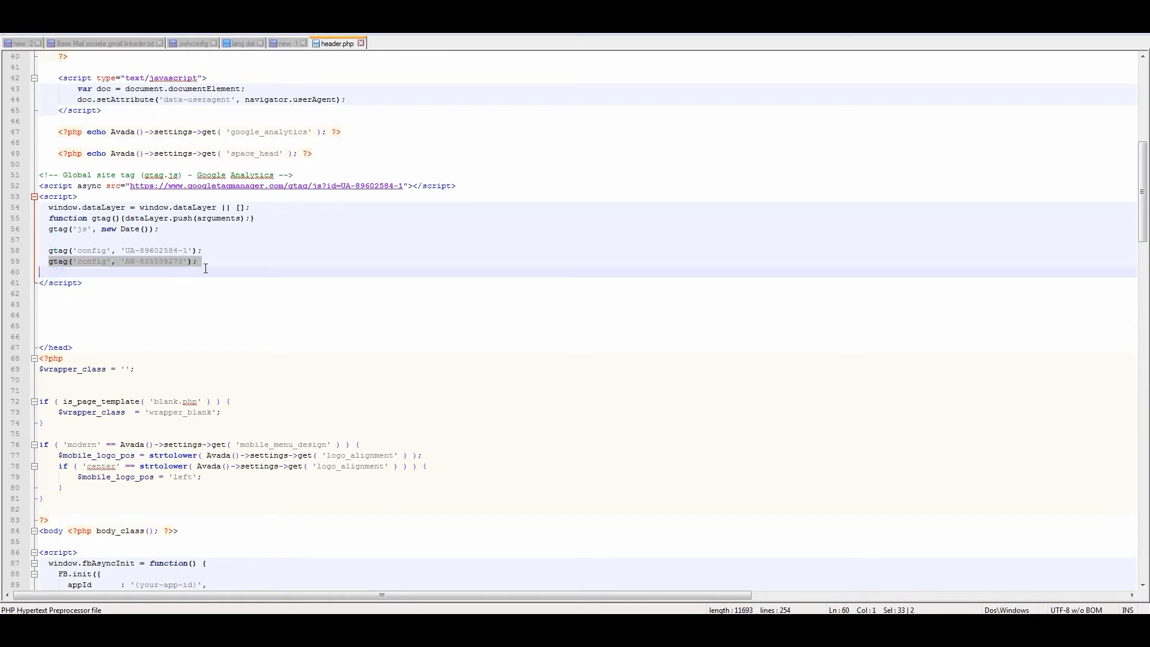